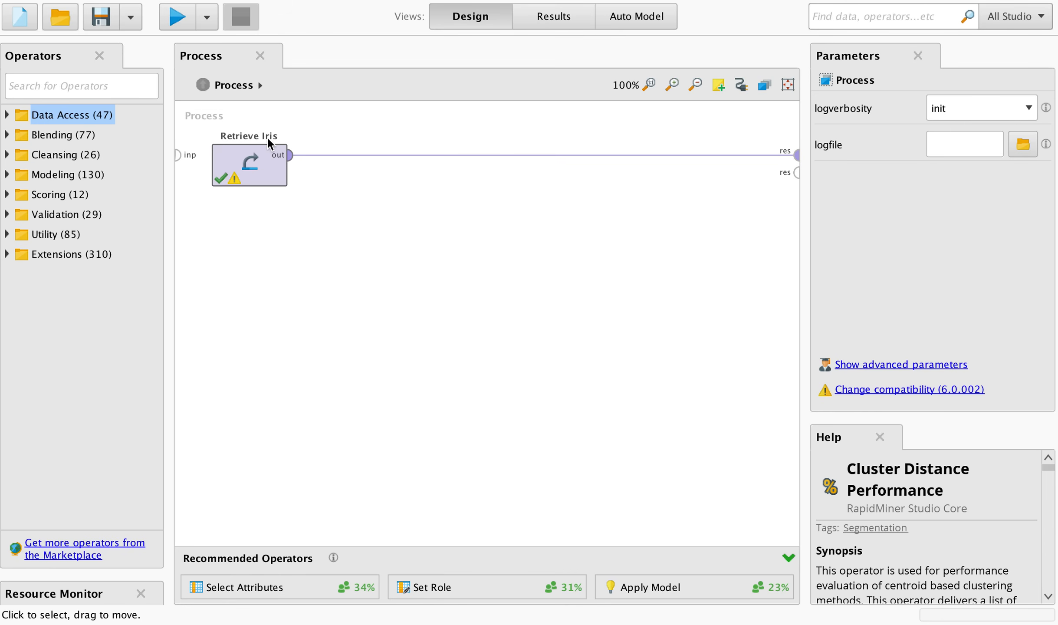
- Run the process that retrieves the Iris data and widen the sepal and petal columns in the resulting data table
left_click(268, 161)
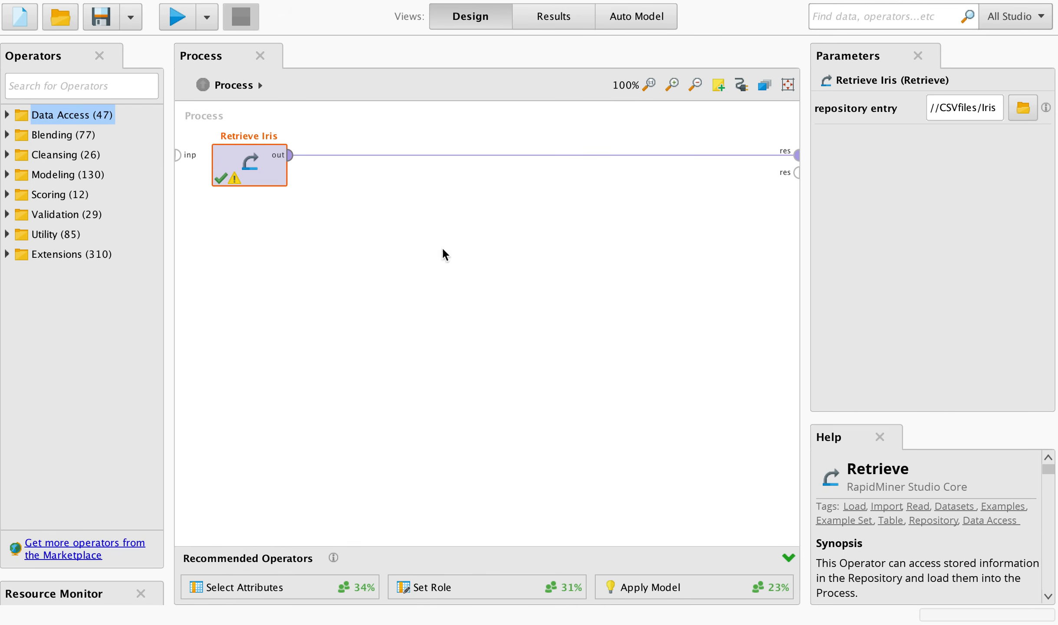
left_click(180, 22)
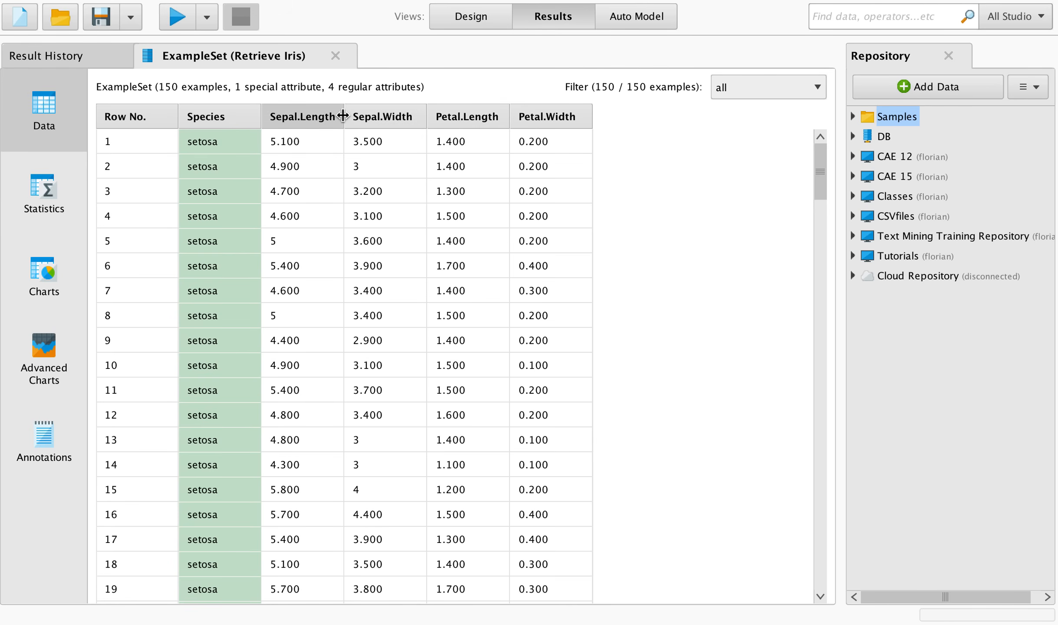
left_click_drag(342, 115, 353, 115)
left_click_drag(436, 115, 446, 115)
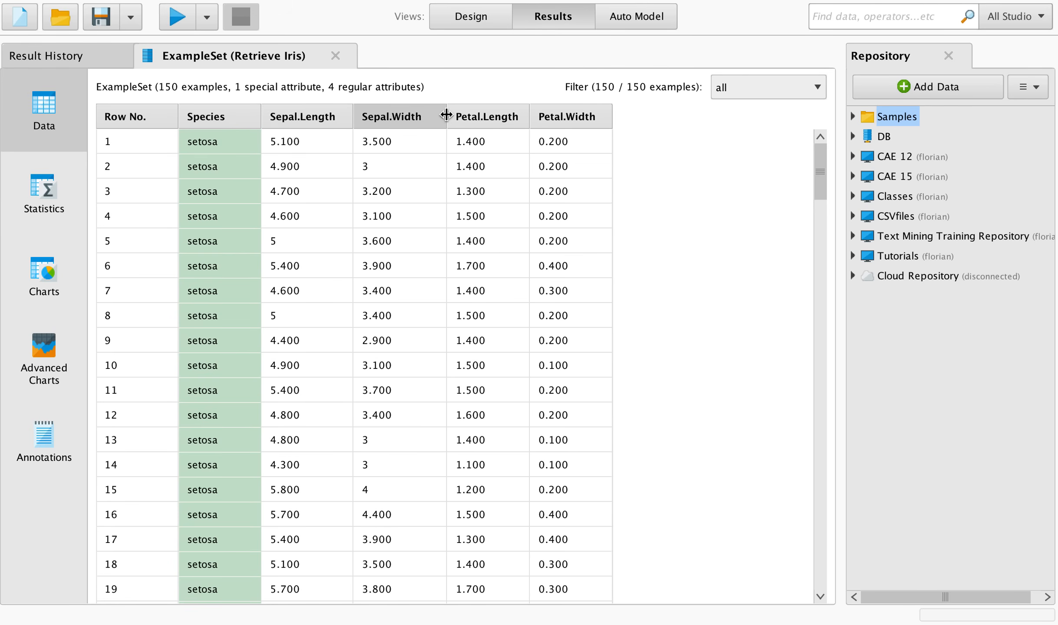
left_click_drag(530, 115, 544, 115)
left_click_drag(625, 115, 633, 115)
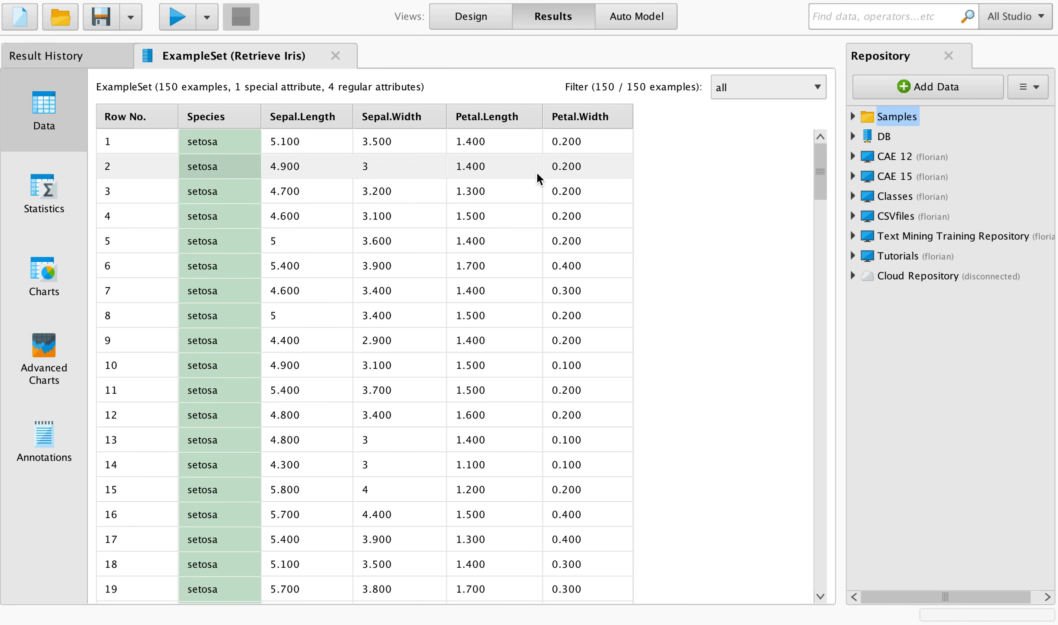
- Examine the Species attribute's statistics, including its distribution chart and the detailed list of nominal values
left_click(49, 186)
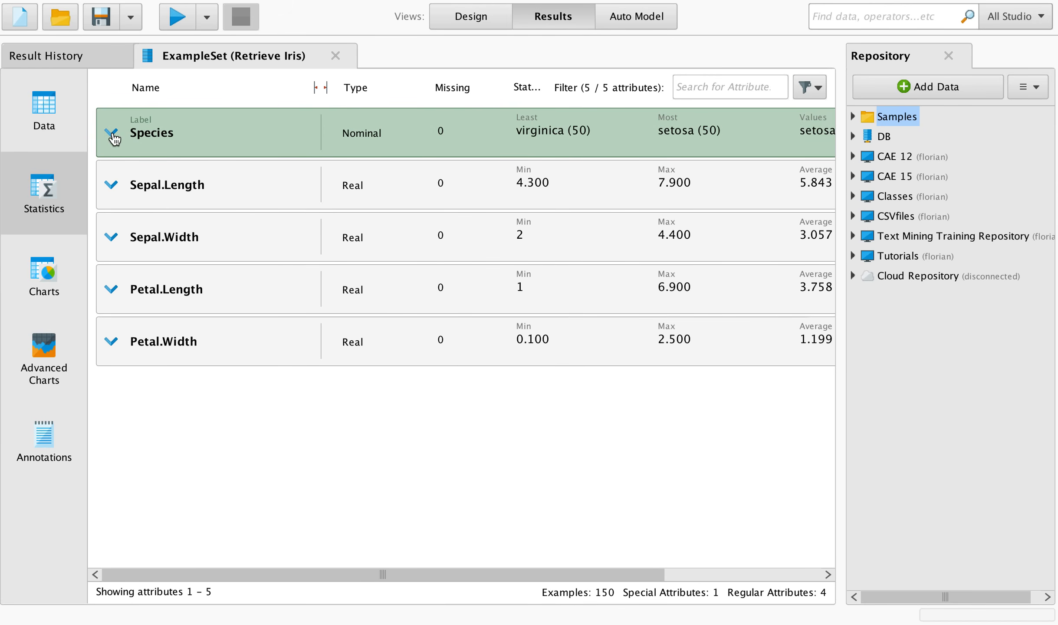
left_click_drag(492, 570, 673, 543)
left_click(794, 113)
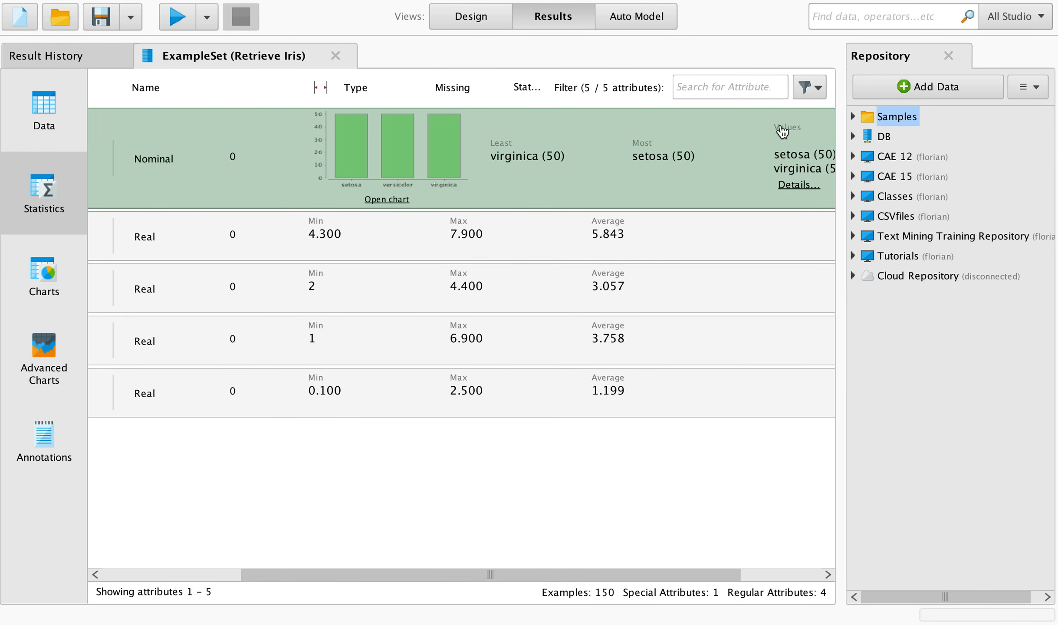
left_click(797, 185)
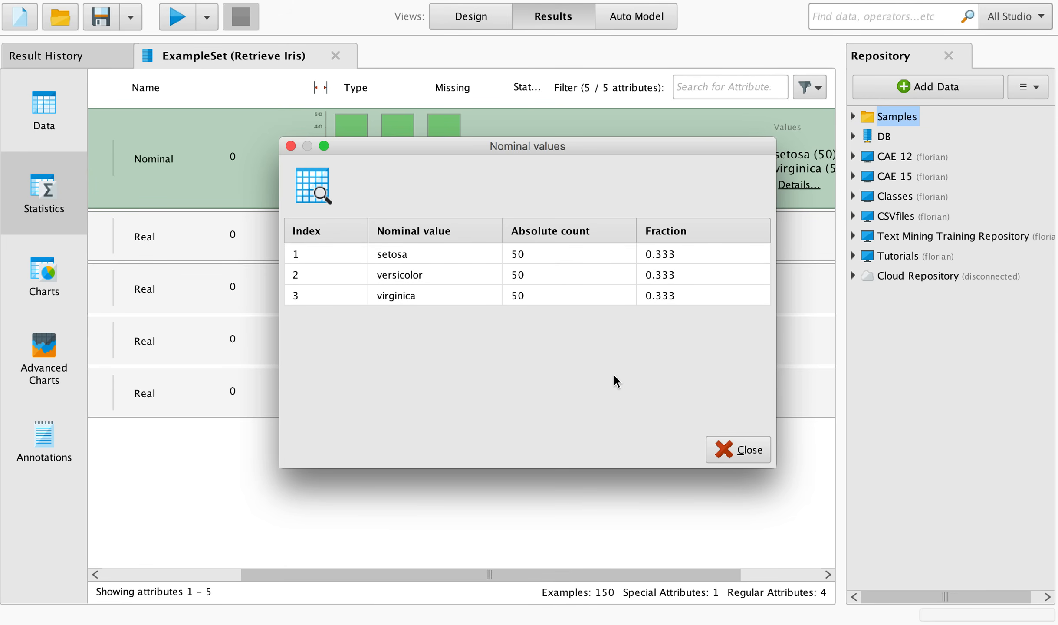
left_click(722, 451)
left_click_drag(493, 574, 350, 574)
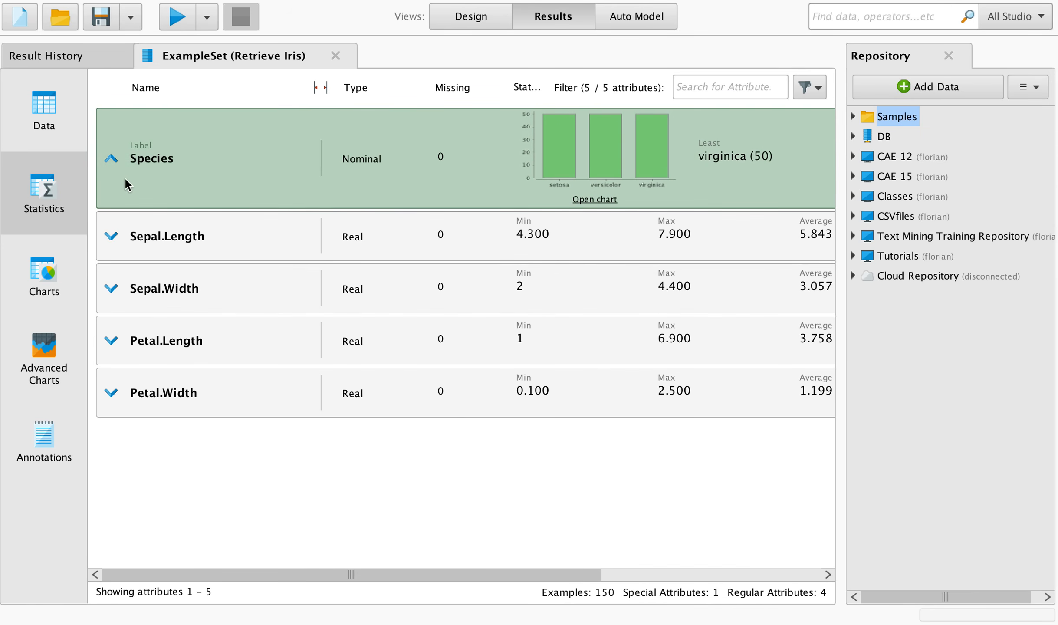
left_click(110, 160)
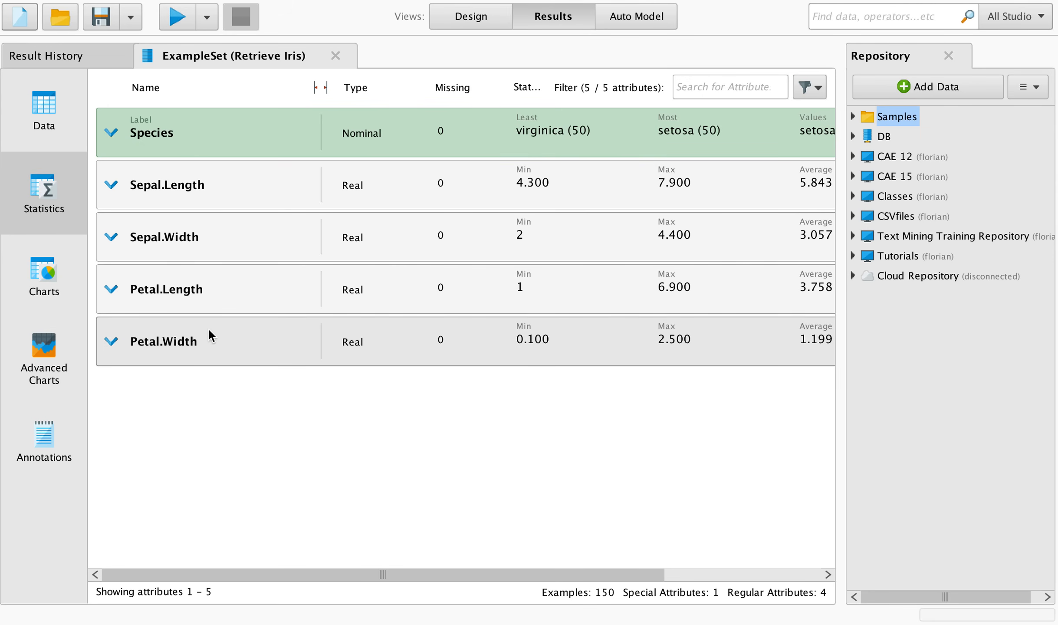
- Review the minimum, maximum and average statistics of the four numeric Iris attributes
left_click_drag(559, 577, 666, 571)
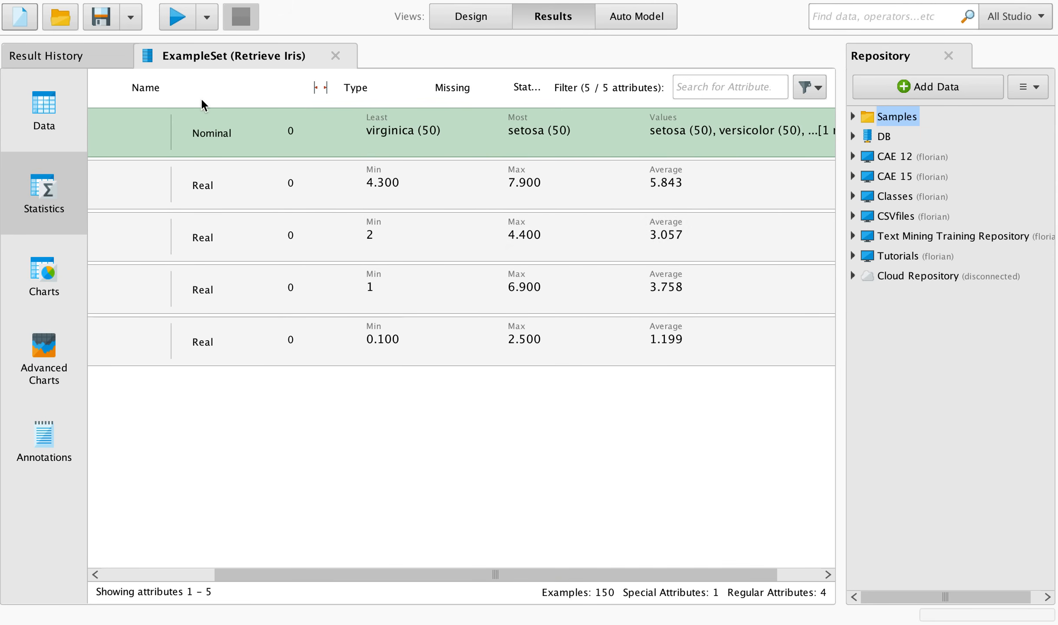
scroll(411, 210, "left", 5)
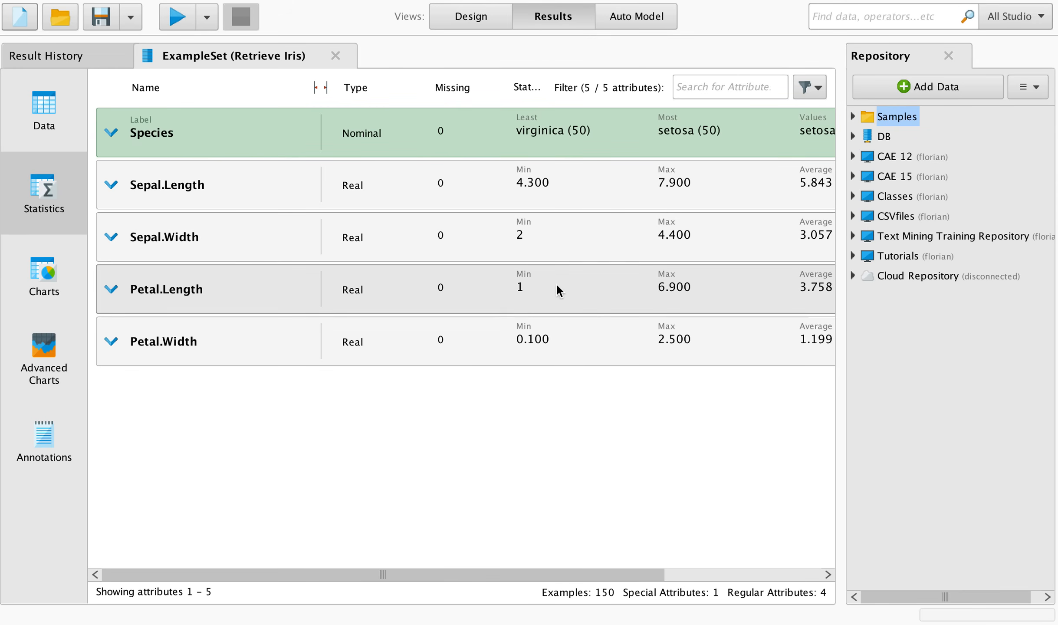
left_click_drag(507, 580, 690, 572)
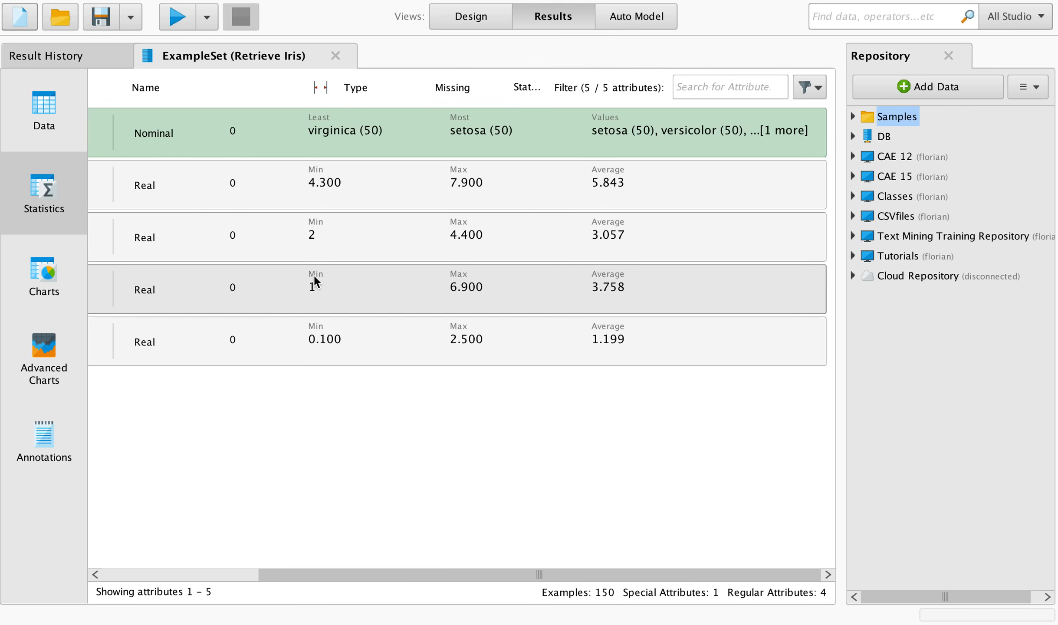
left_click_drag(423, 576, 194, 560)
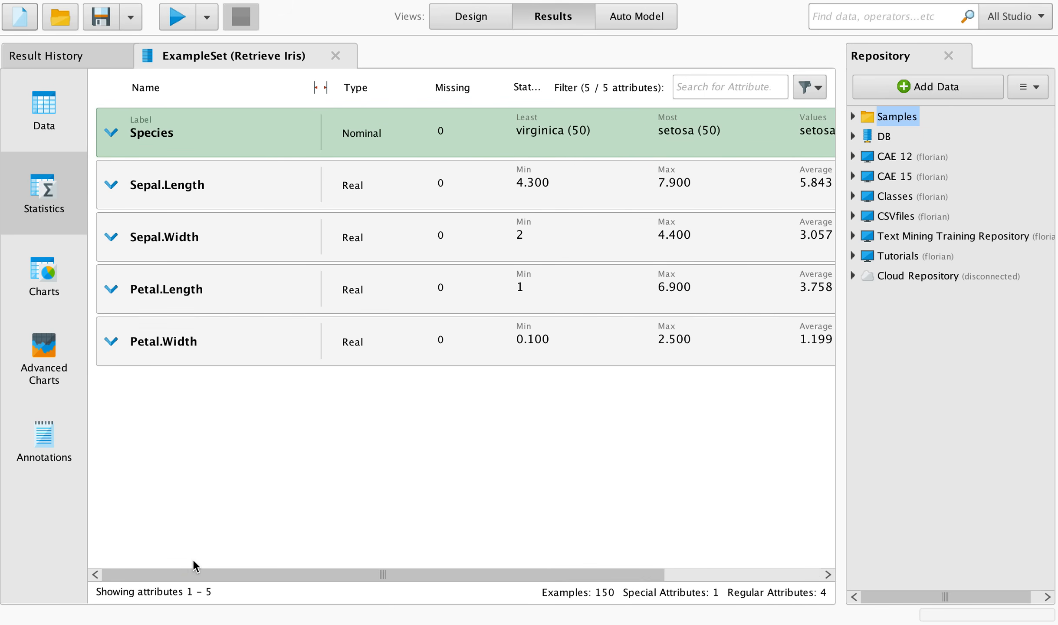
- Return to the Iris data rows and temporarily shrink the Species column to focus on the numeric attributes
left_click(42, 113)
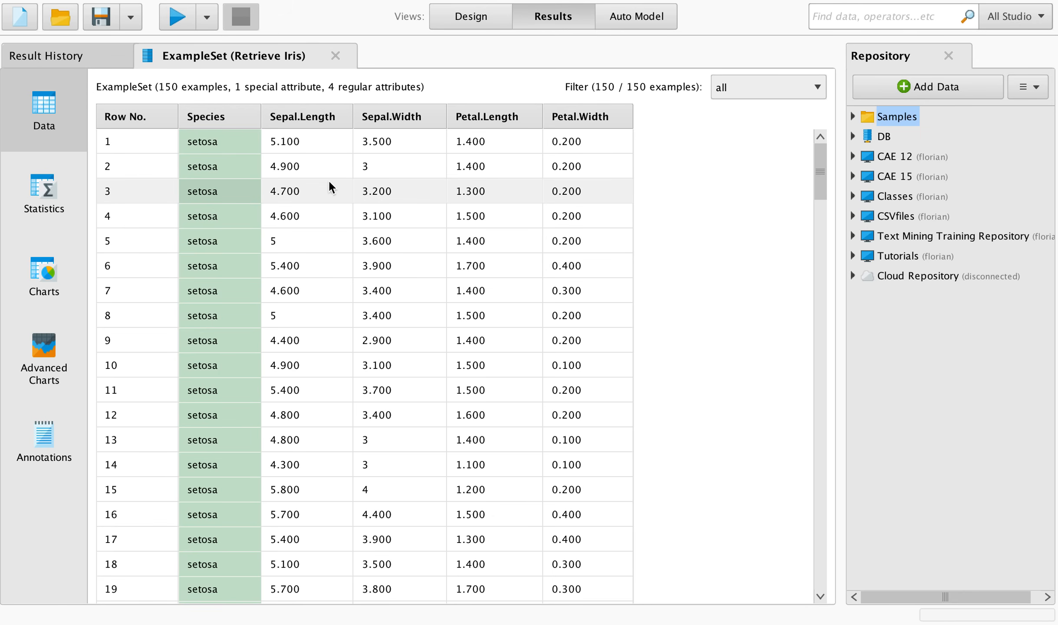
left_click_drag(260, 115, 192, 116)
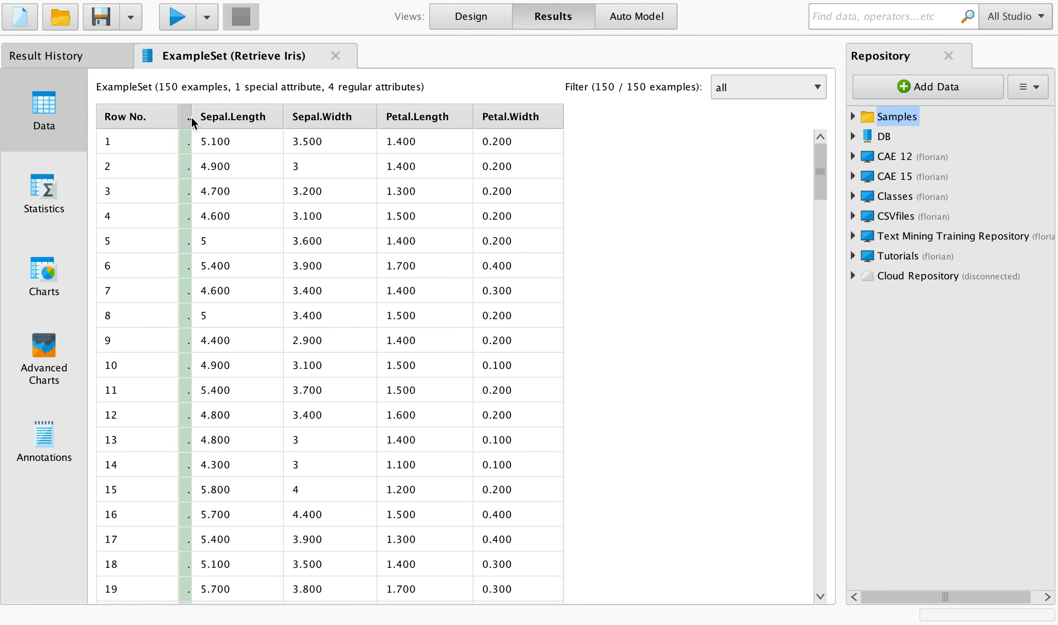
left_click_drag(191, 116, 254, 116)
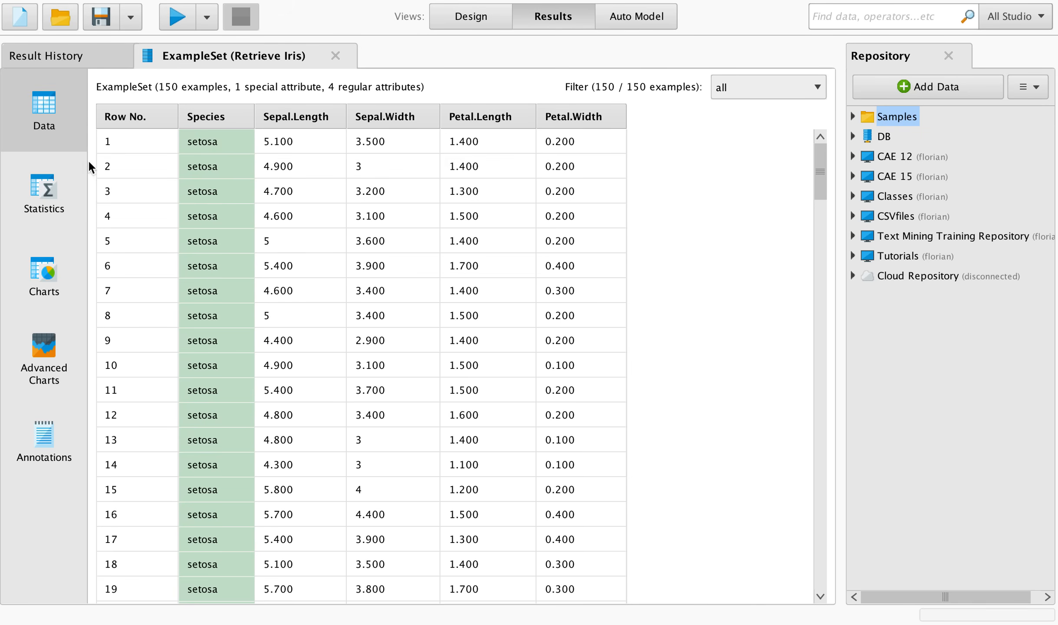
- Add a Normalize operator to the process on the connection between Retrieve Iris and the result port
left_click(470, 16)
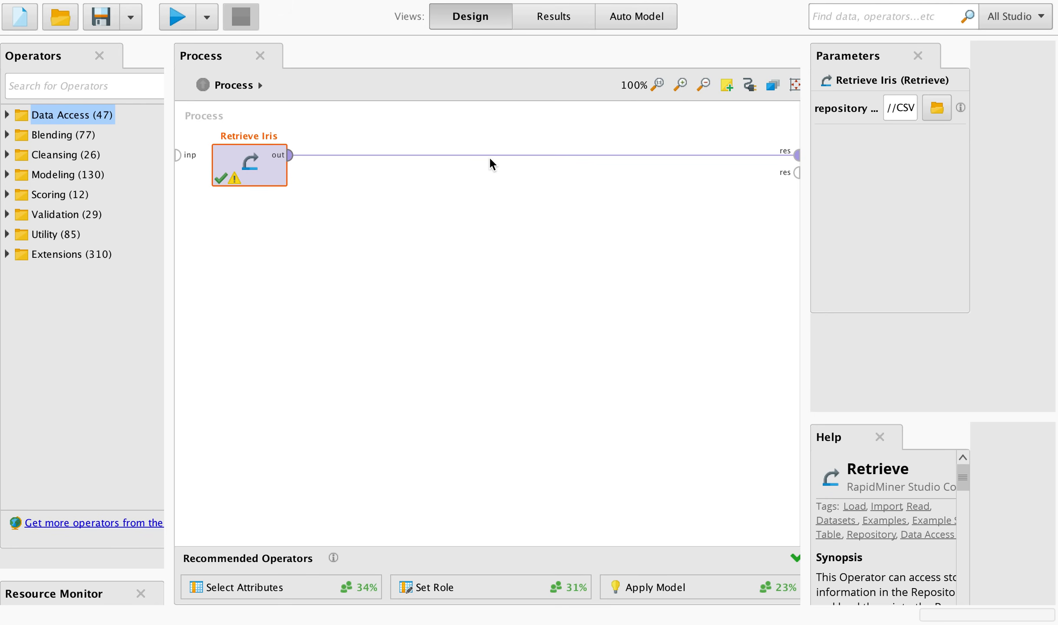
left_click(317, 229)
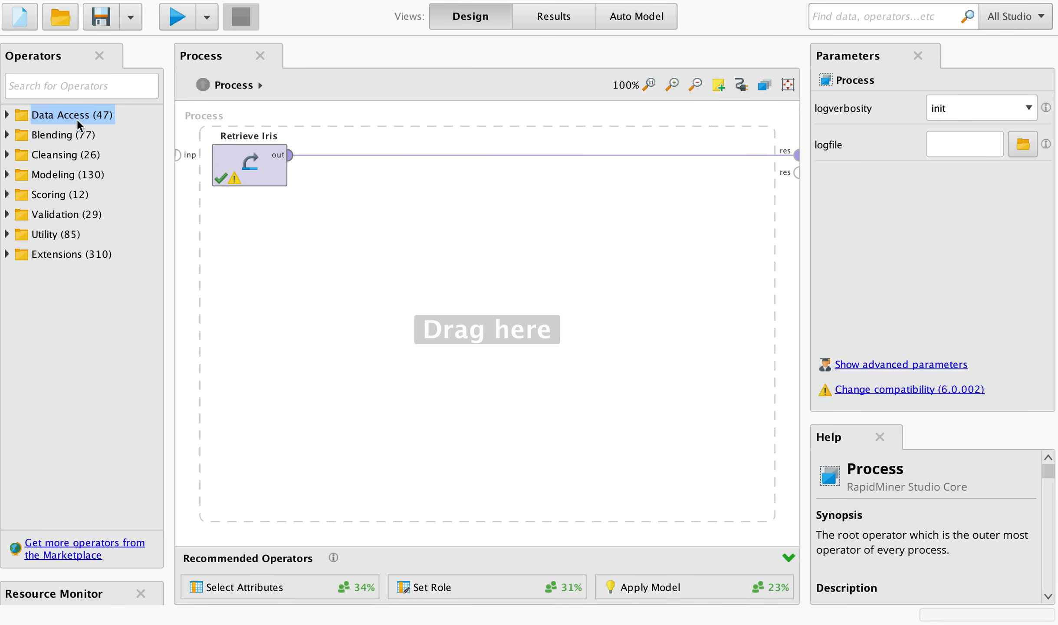
left_click(88, 89)
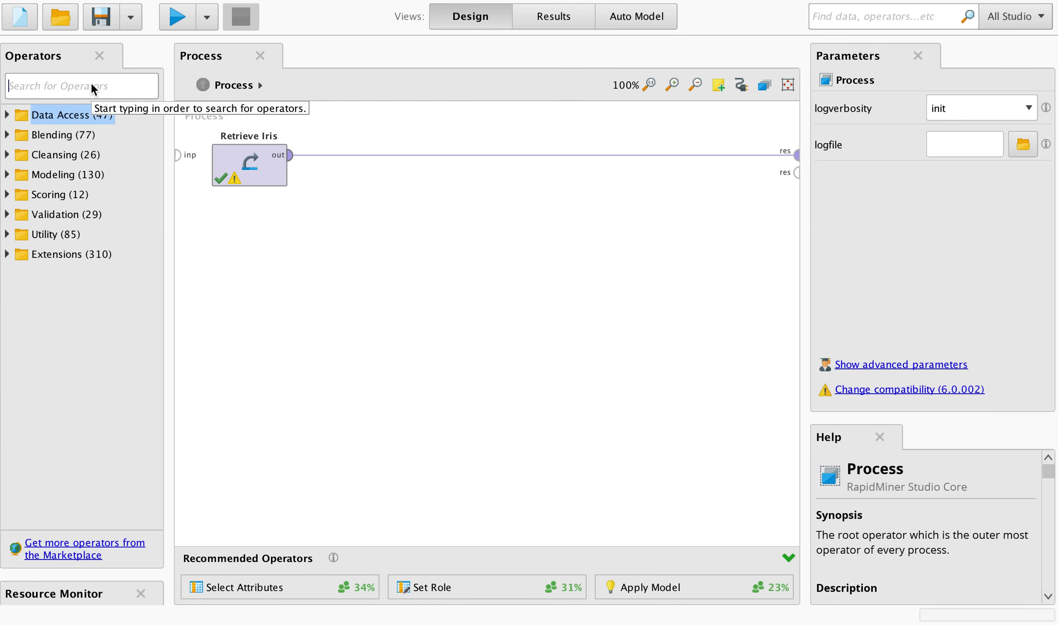
type("normal")
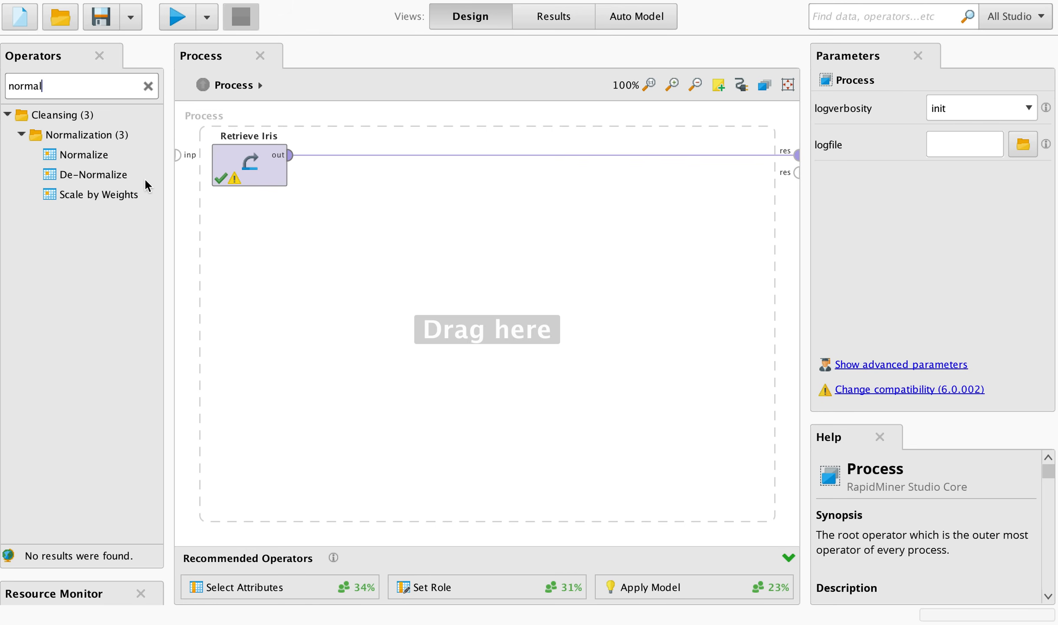
left_click_drag(87, 157, 378, 168)
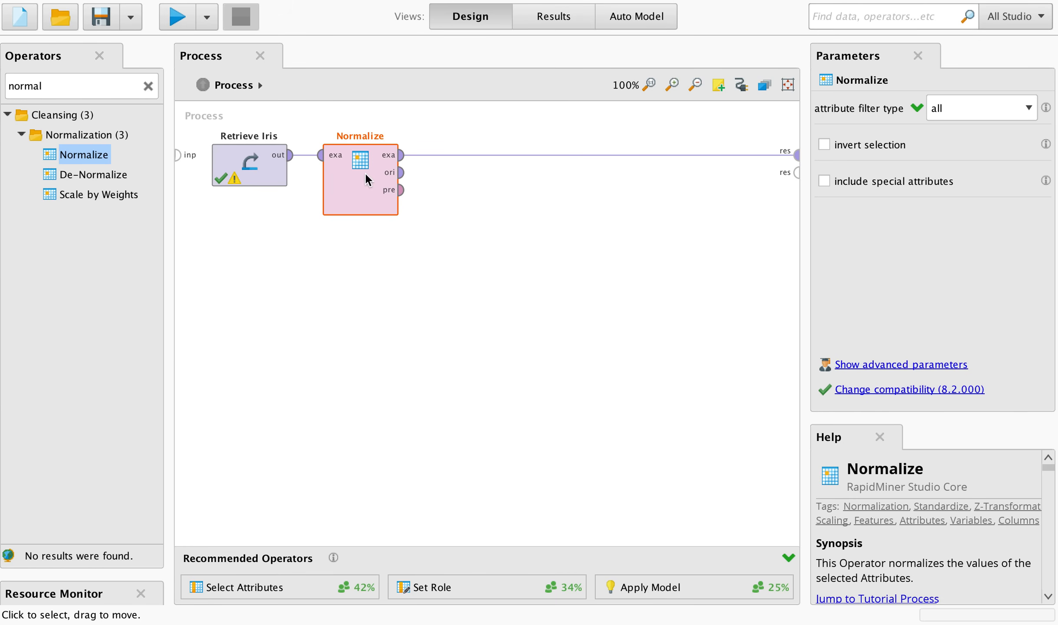
- Expand the statistics of the four sepal and petal attributes and compare their histograms, ranges, averages and deviations
left_click(561, 18)
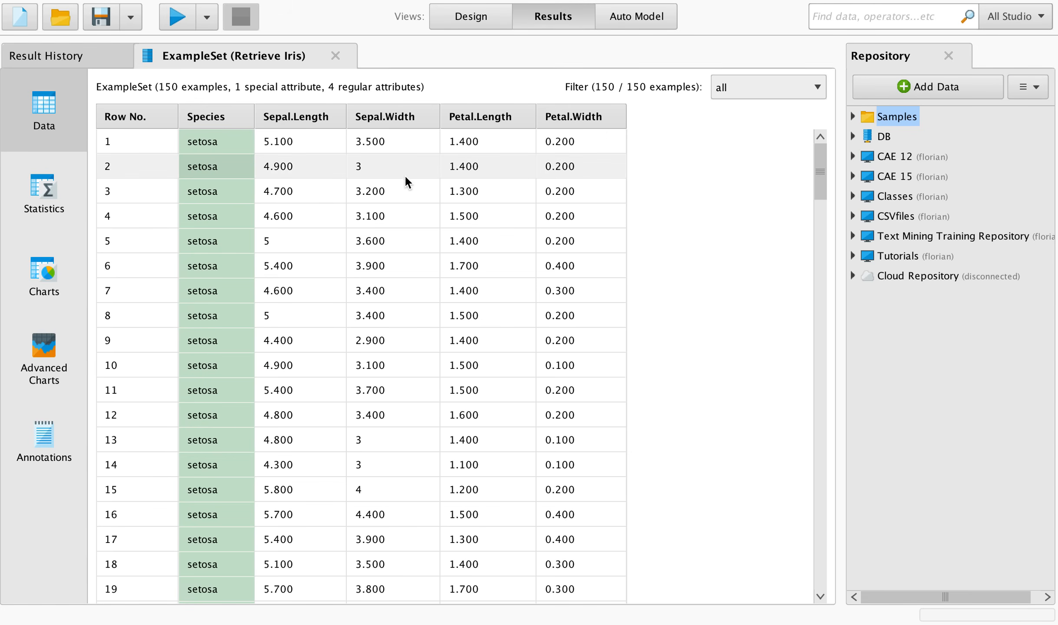
left_click(48, 192)
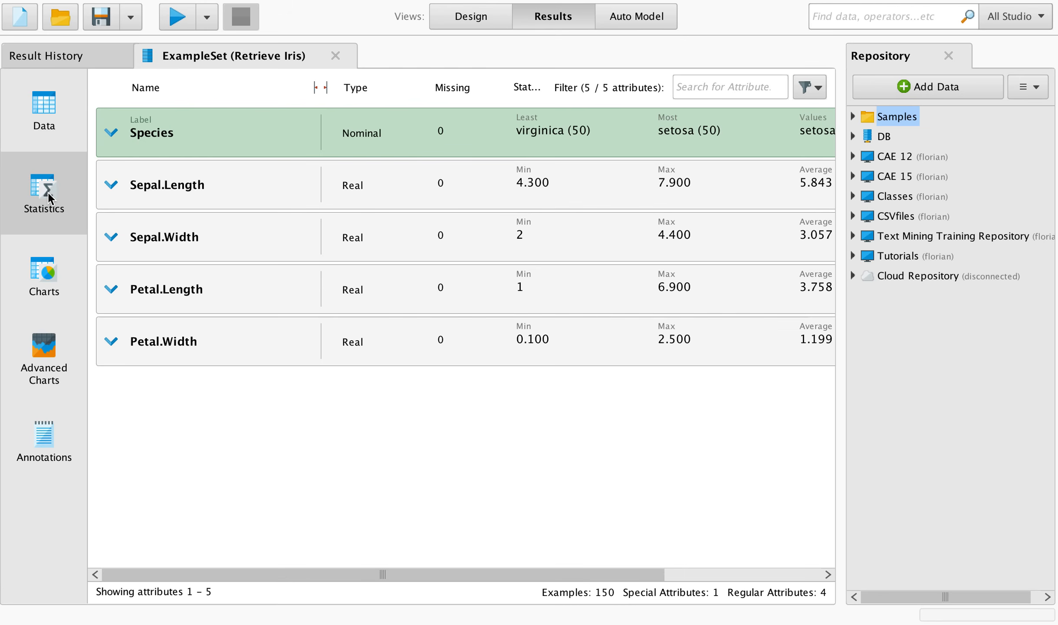
left_click_drag(434, 574, 604, 569)
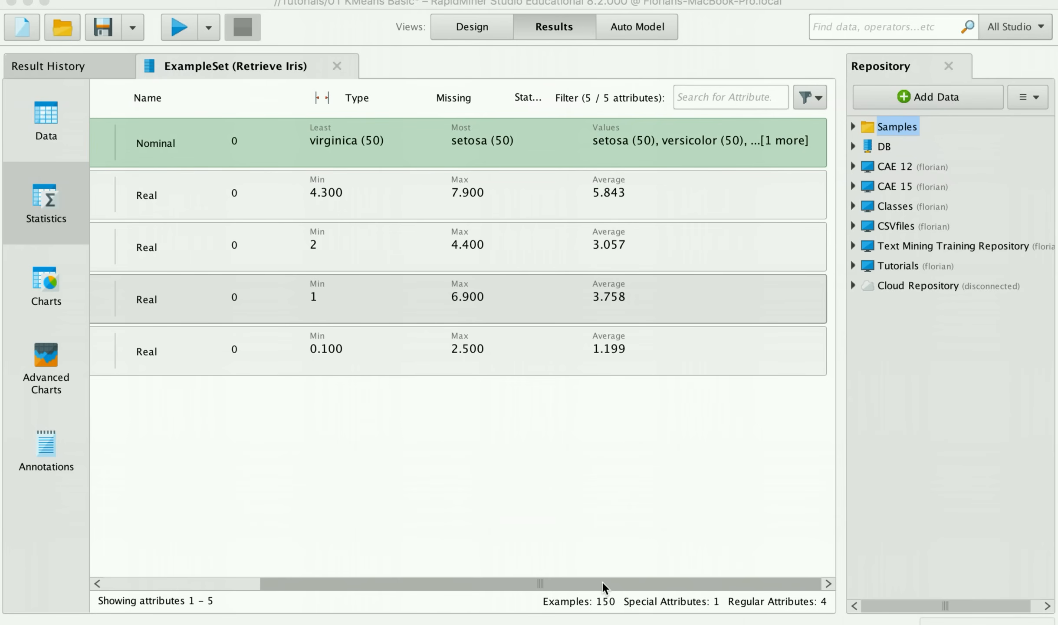
left_click(532, 435)
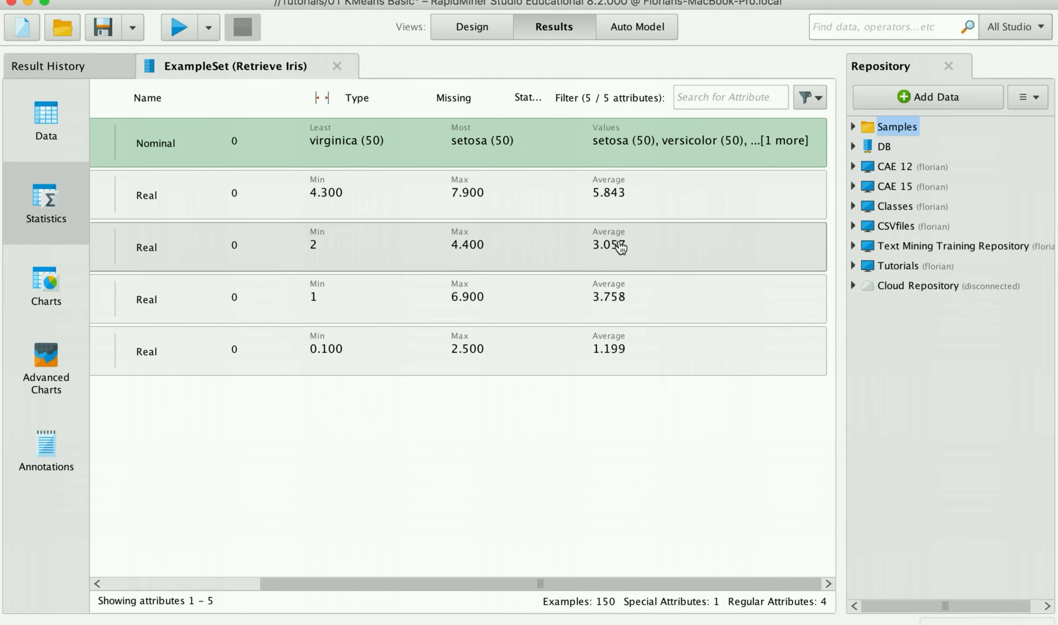
left_click(628, 203)
left_click(651, 306)
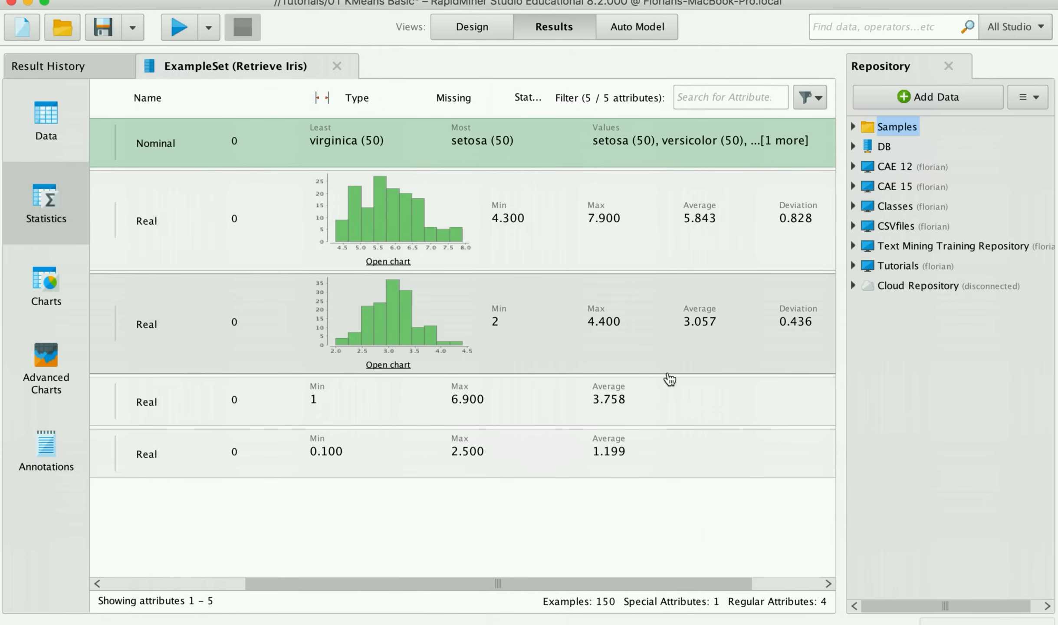
left_click(702, 392)
left_click(687, 514)
left_click_drag(691, 586, 521, 577)
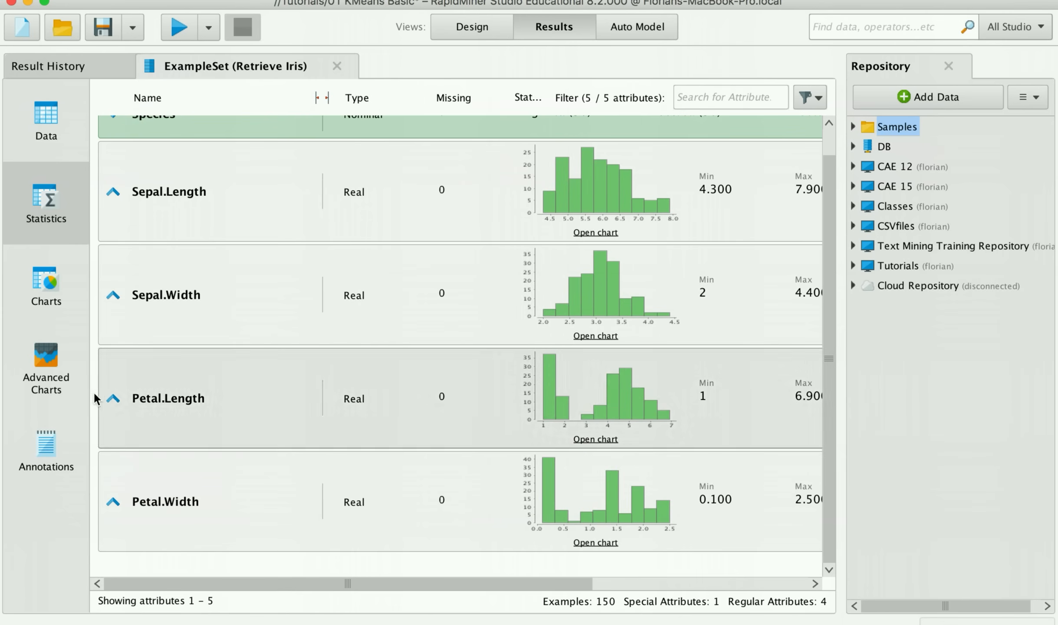
left_click_drag(437, 583, 648, 573)
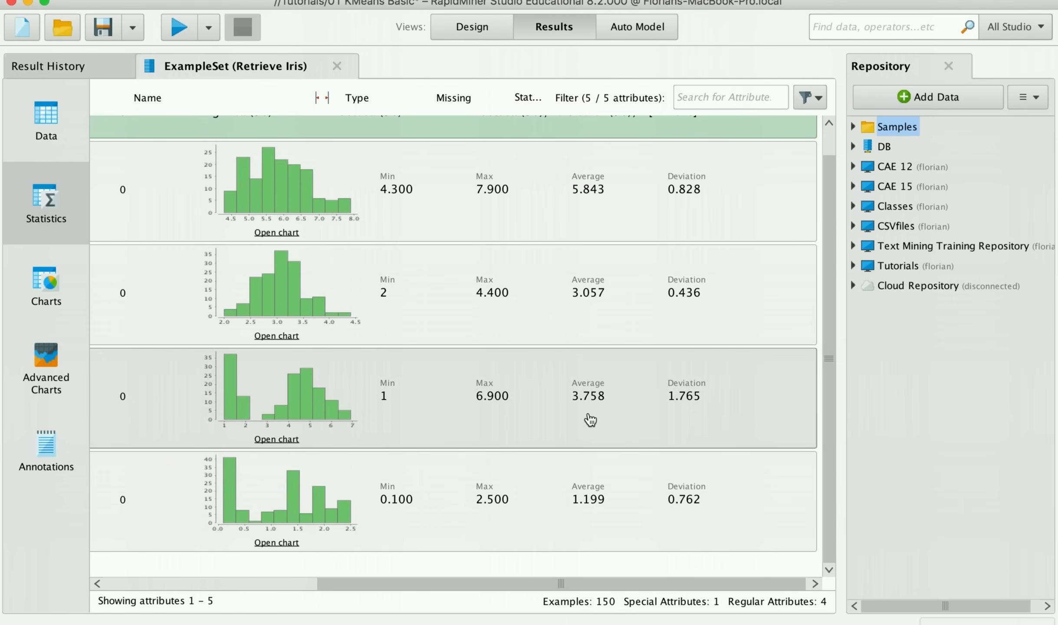
- Collapse the expanded statistics of the four numeric attributes and compare their minimum, maximum and average values
left_click_drag(599, 580, 334, 581)
left_click(117, 410)
left_click(115, 466)
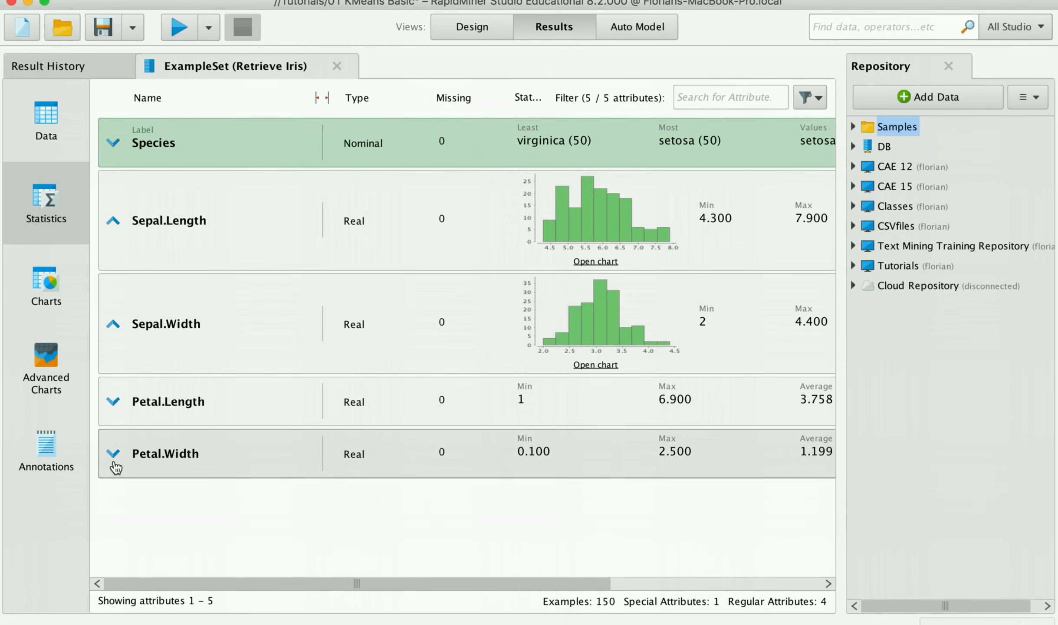
left_click(113, 324)
left_click(112, 220)
left_click_drag(295, 586, 493, 567)
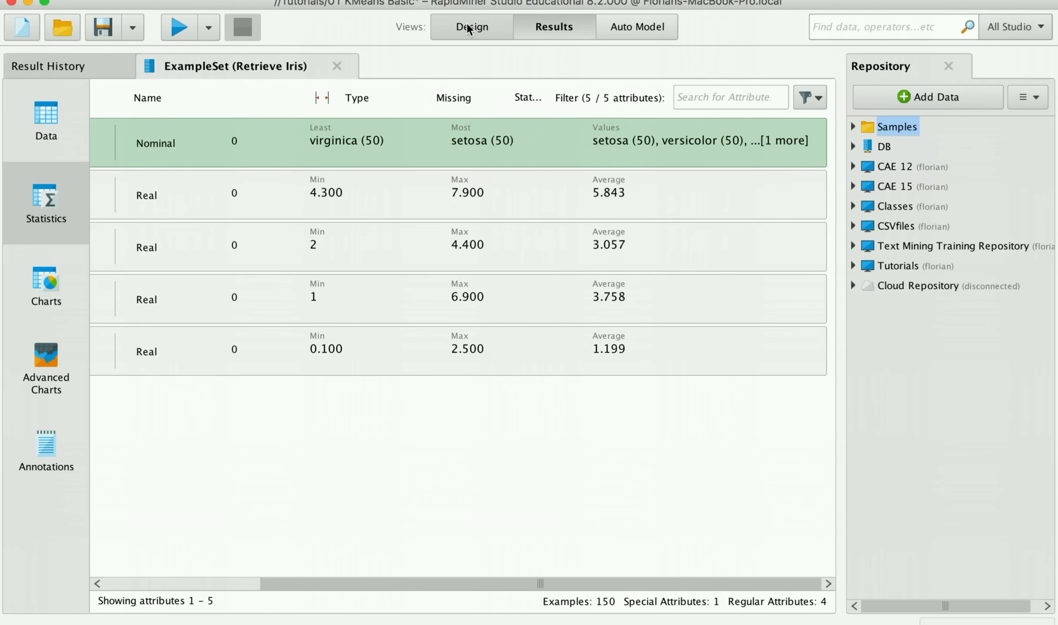
- Return to the process design and show the advanced parameters of the Normalize operator
left_click(467, 26)
left_click(356, 179)
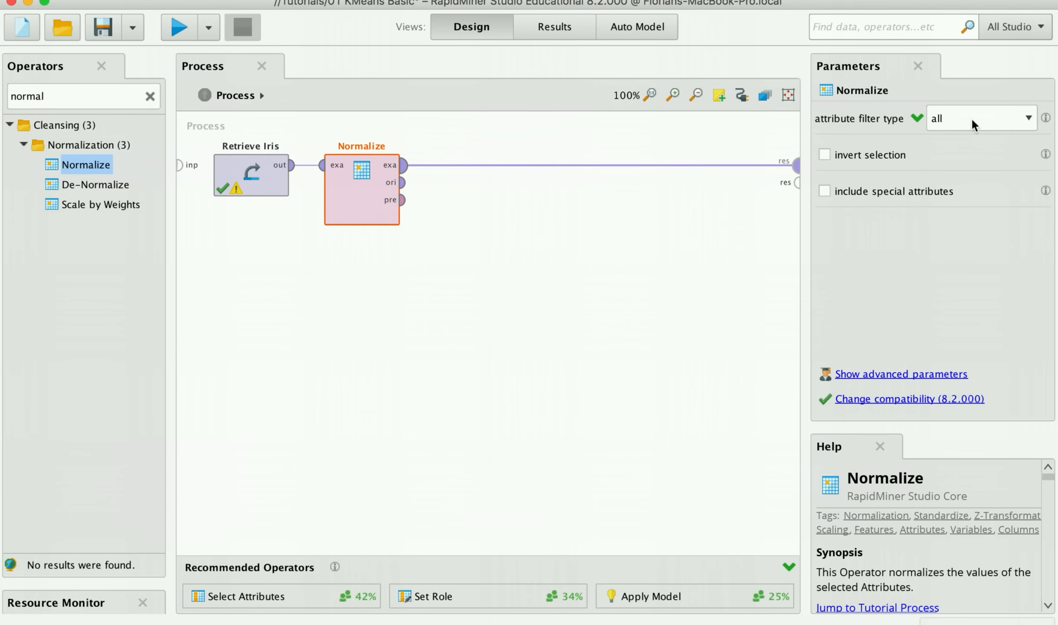
left_click(905, 373)
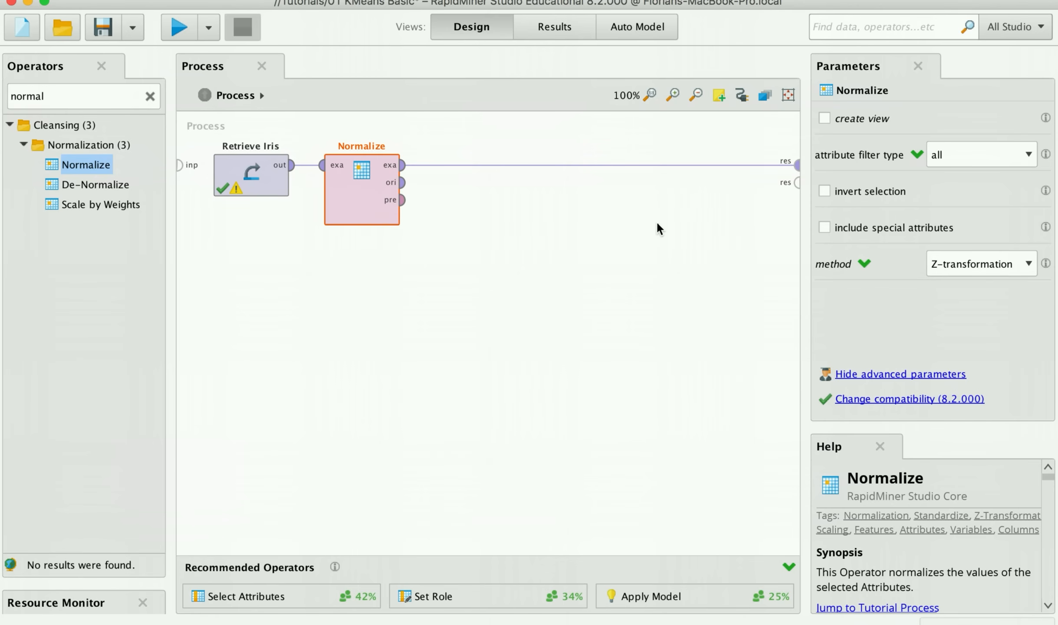
- Set a breakpoint after the Retrieve Iris operator and run the process up to it
right_click(256, 173)
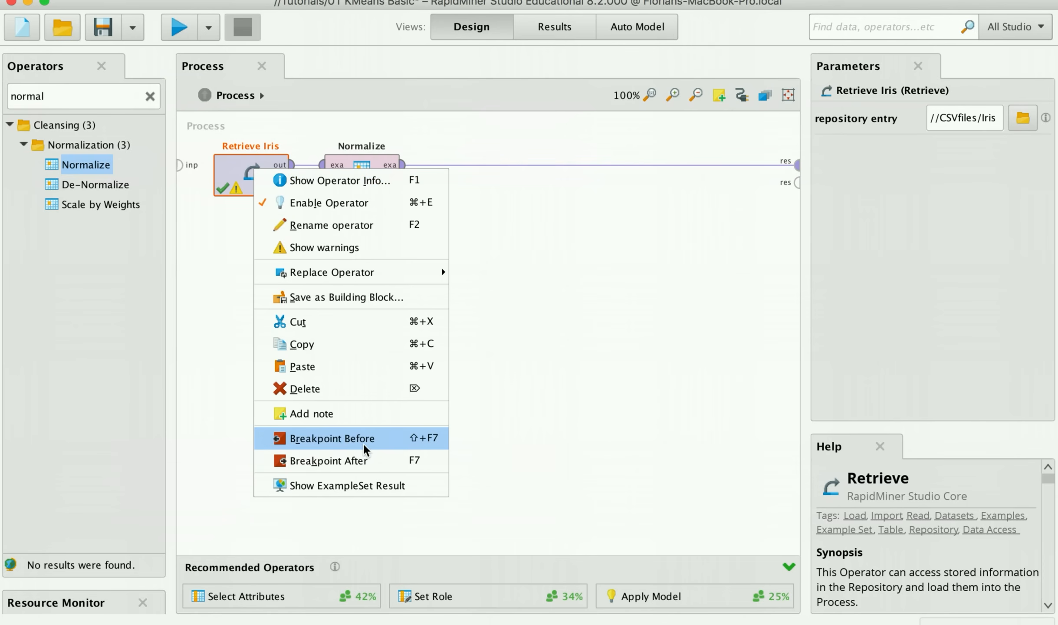
left_click(355, 461)
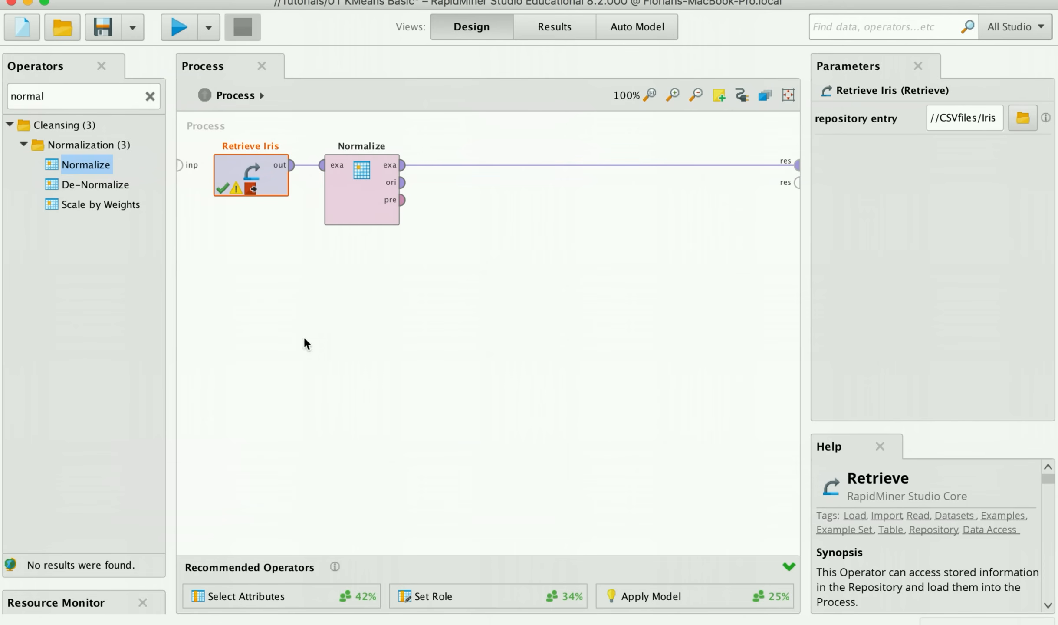
left_click(179, 25)
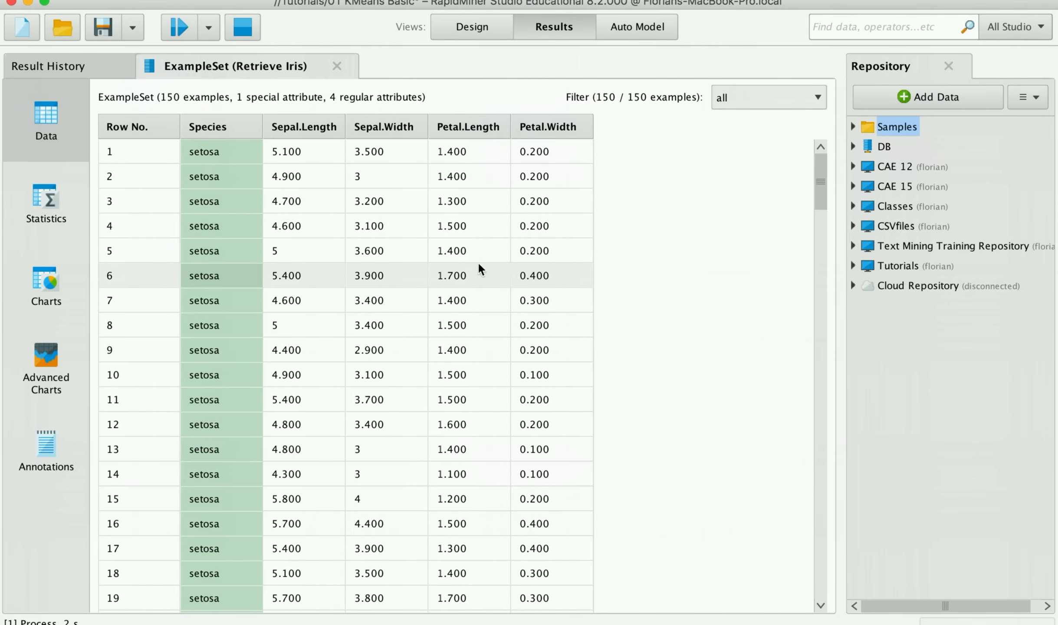
- Resume the process past the breakpoint and expand the statistics of the four normalized sepal and petal attributes
left_click(183, 31)
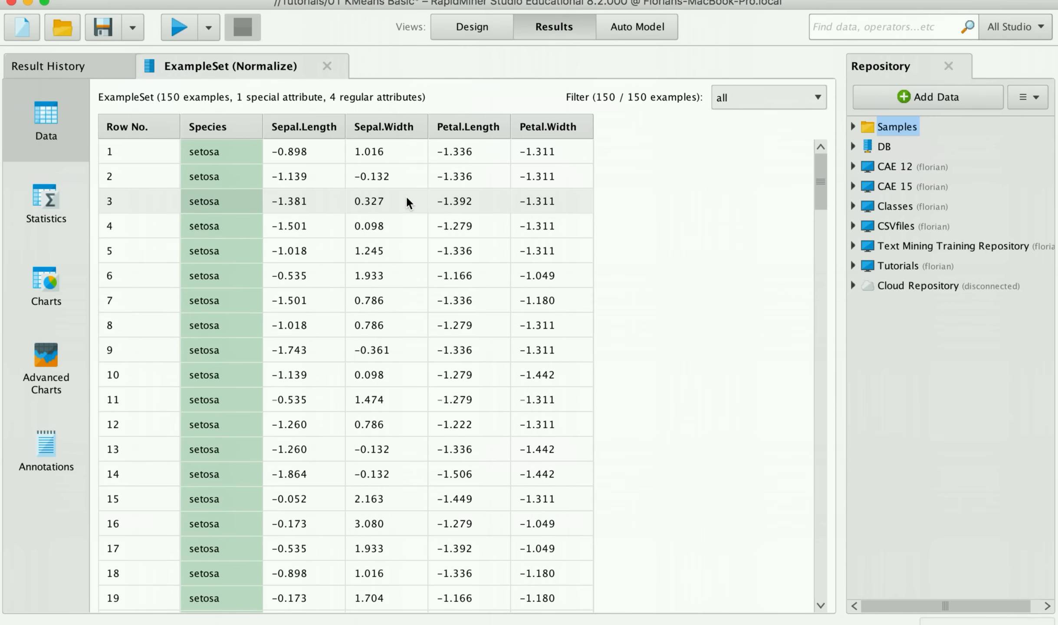
left_click(47, 204)
left_click_drag(564, 585, 751, 572)
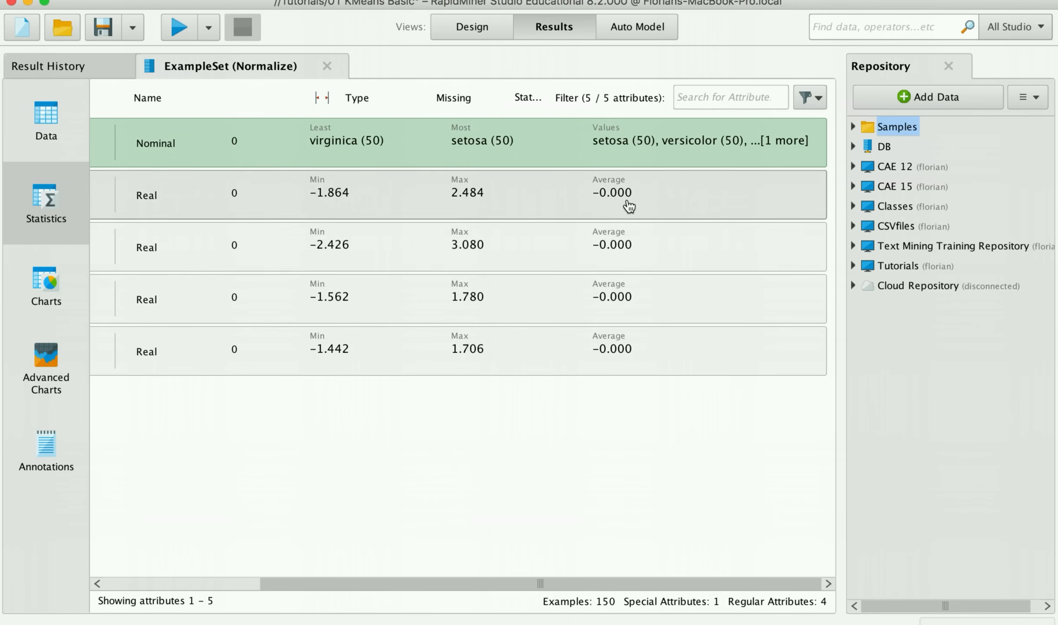
left_click(625, 207)
left_click(703, 318)
left_click(733, 405)
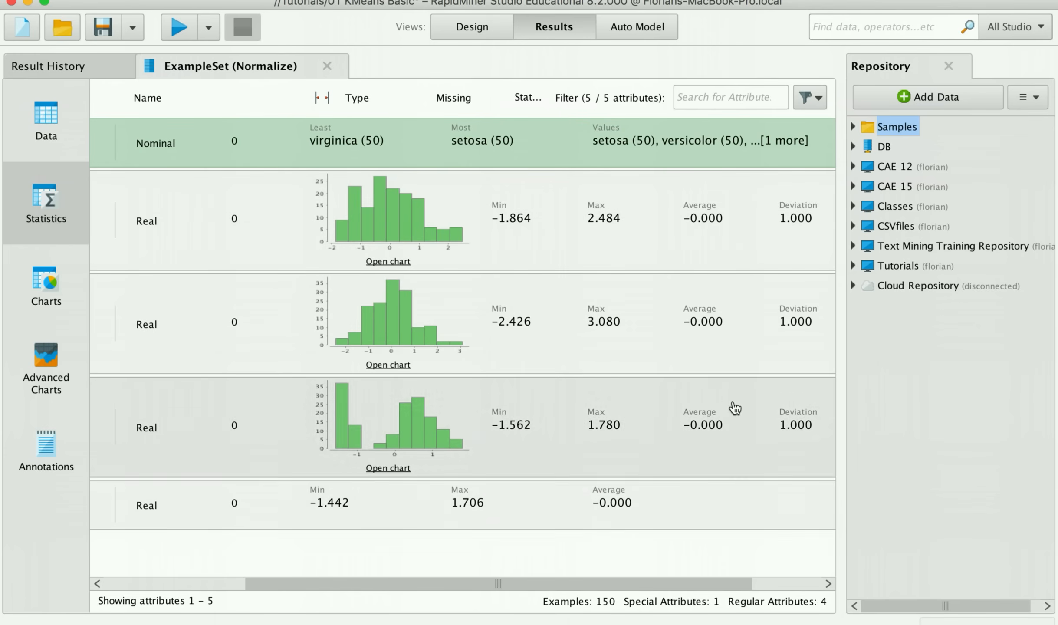
left_click(727, 506)
- Collapse the expanded statistics of the four normalized attributes and compare their minimum and maximum values
left_click_drag(690, 582, 475, 583)
left_click(109, 491)
left_click(110, 449)
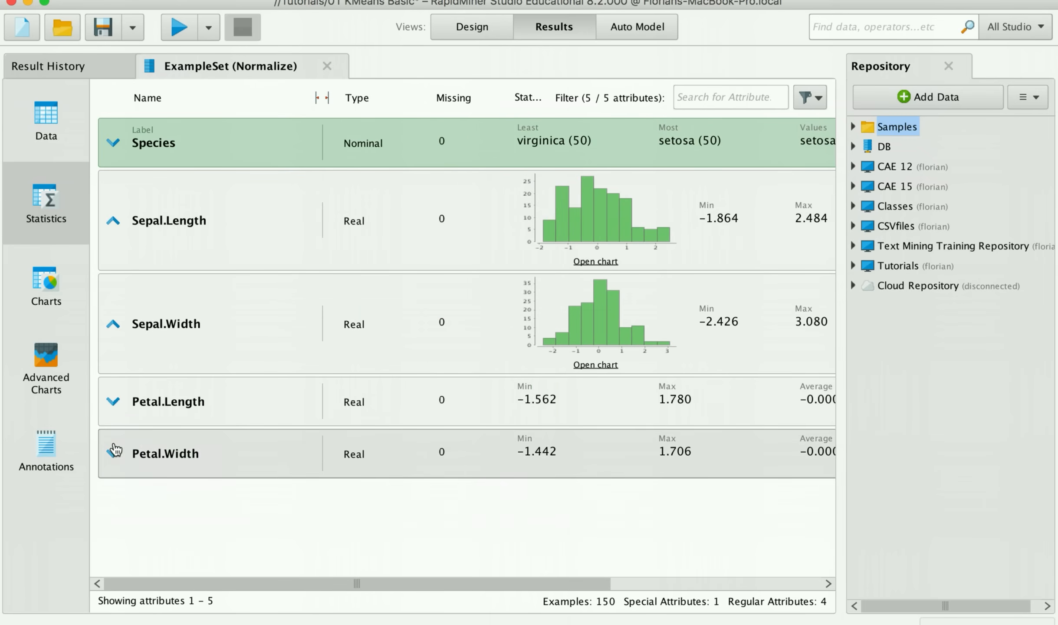
left_click(111, 299)
left_click(111, 224)
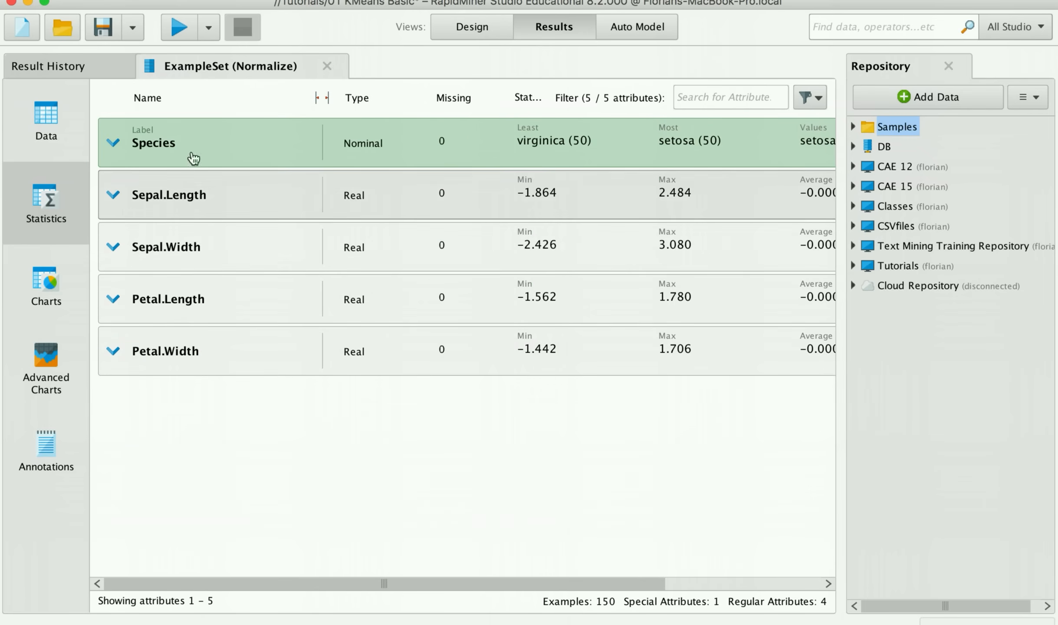
- Search the operators for "cluster" in the process design and insert k-Means after Normalize, with its advanced parameters hidden
left_click(467, 23)
left_click(102, 100)
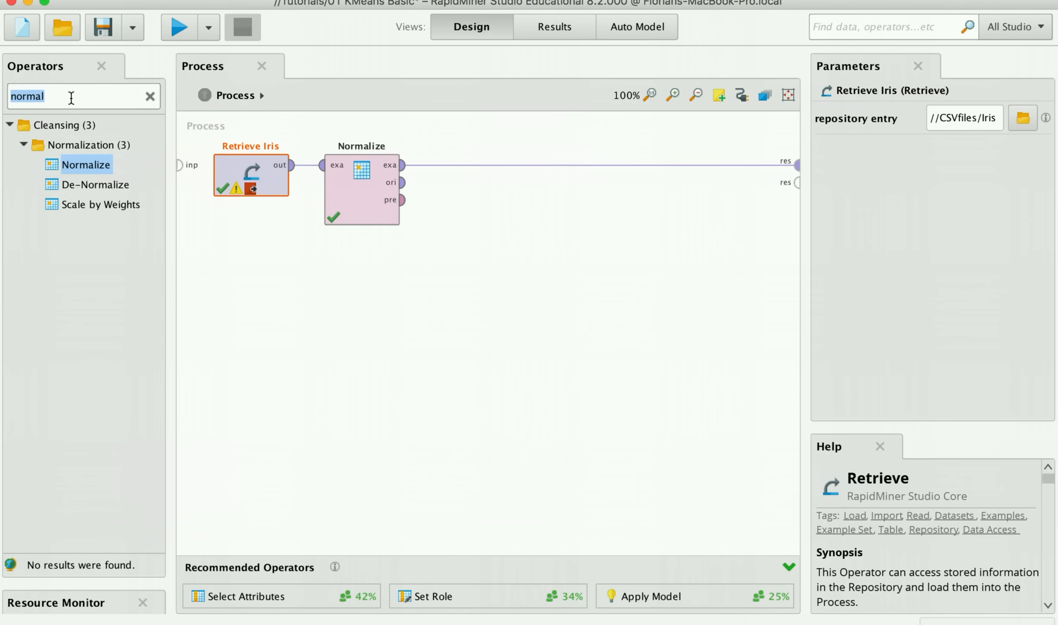
type("cluster")
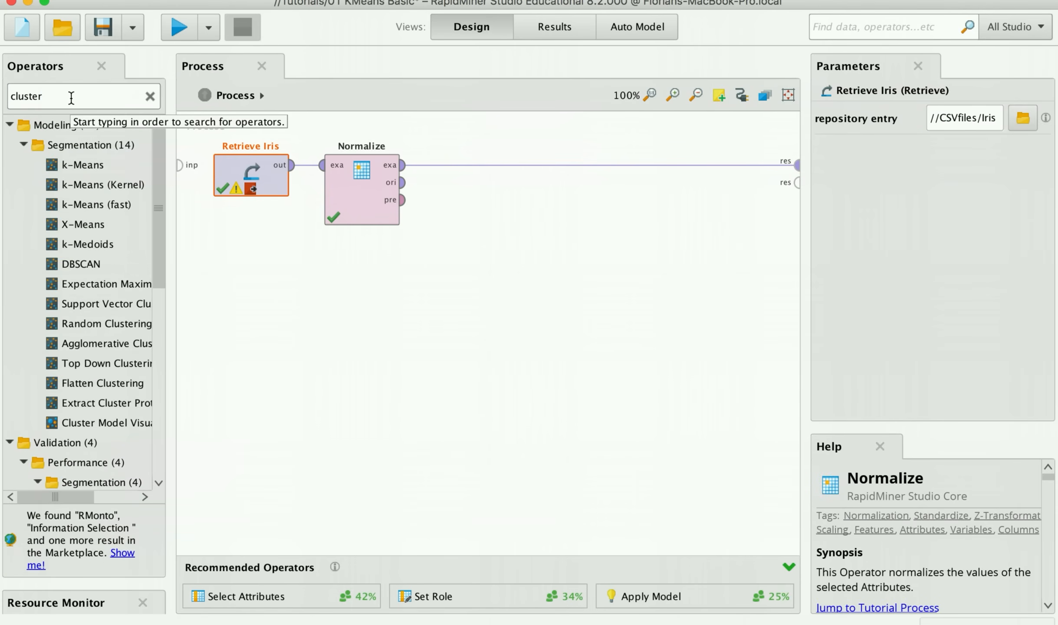
left_click_drag(96, 145, 98, 146)
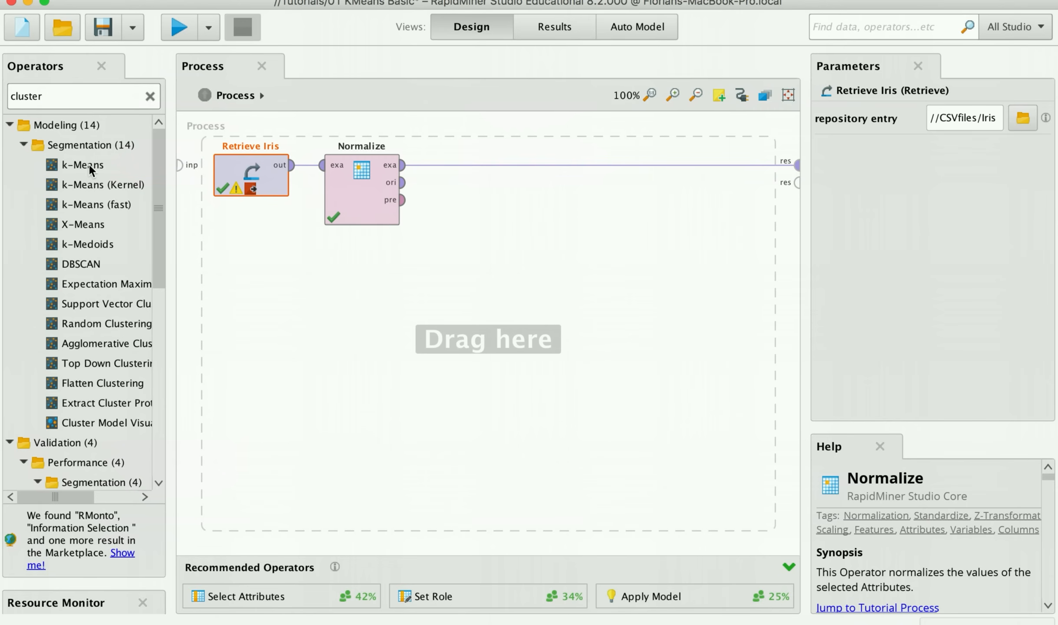
left_click_drag(94, 167, 486, 178)
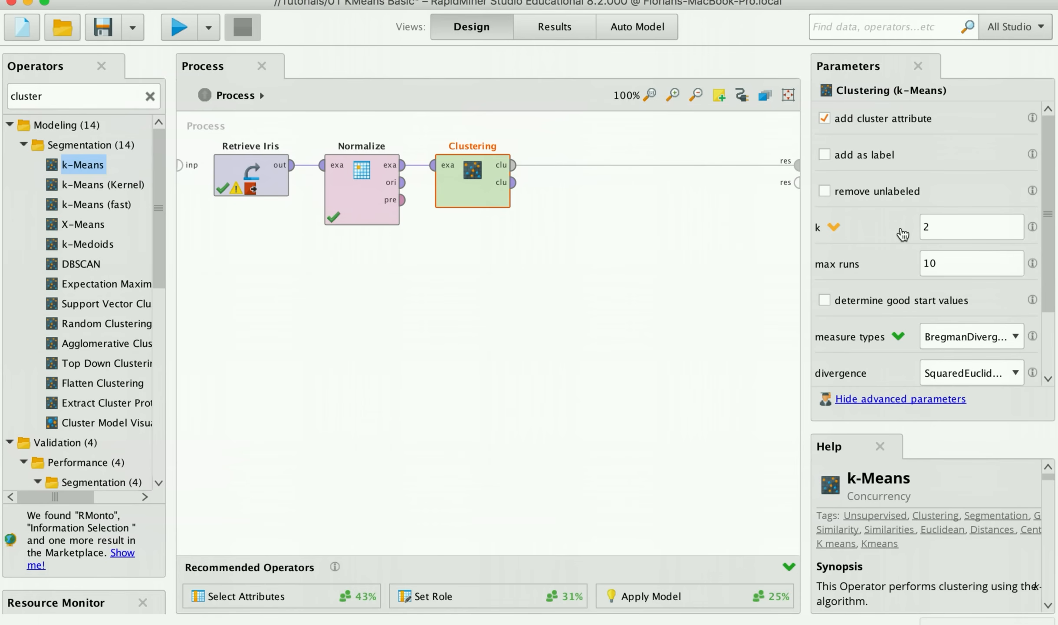
left_click(881, 397)
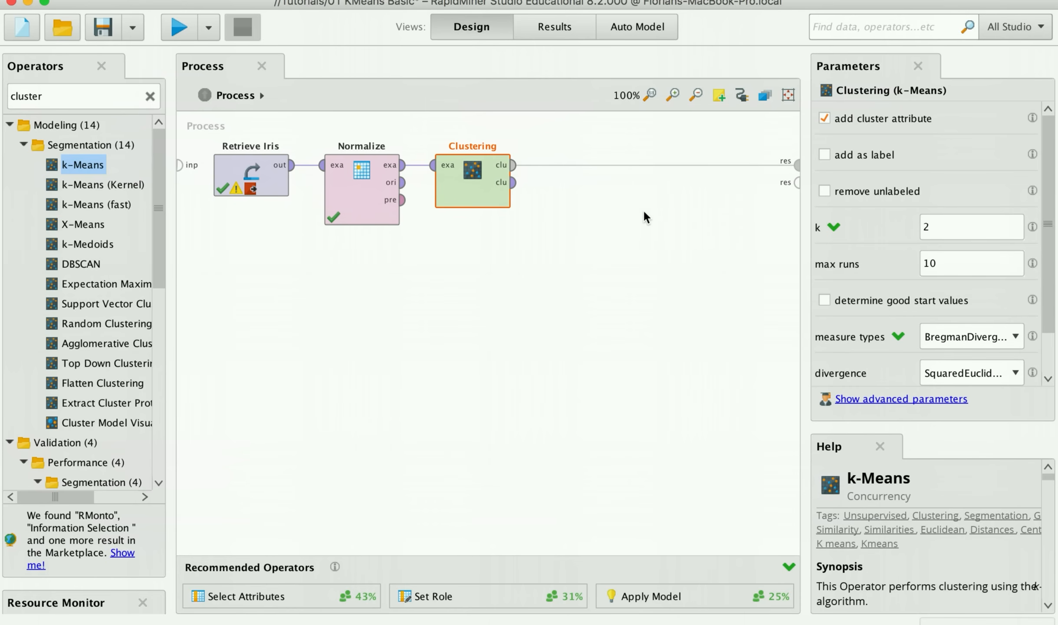
- Remove the breakpoint after the Retrieve Iris operator and run the clustering process
right_click(258, 182)
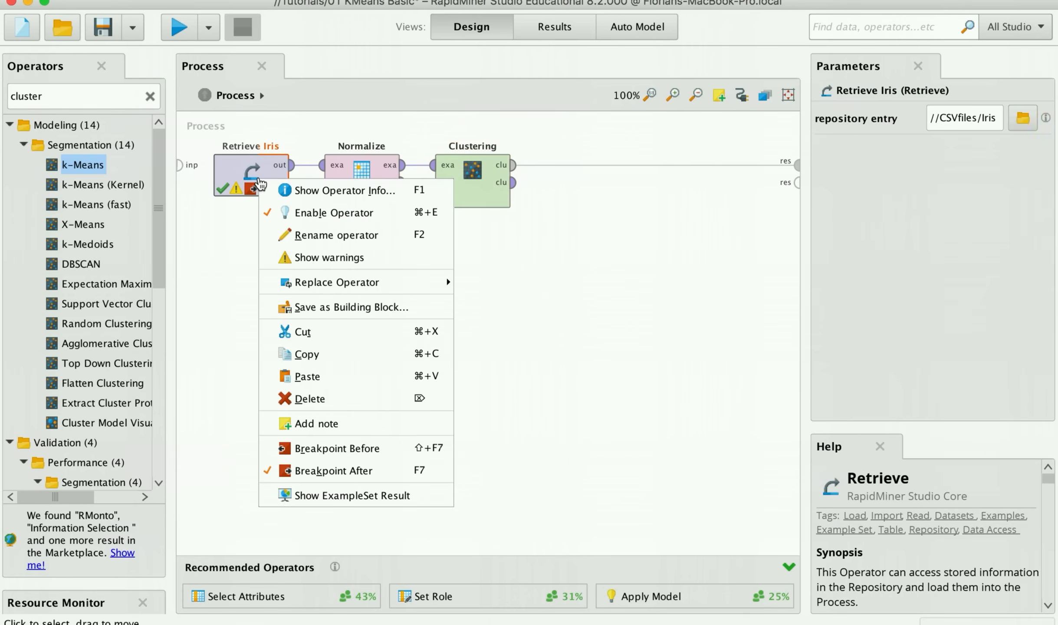
left_click(334, 471)
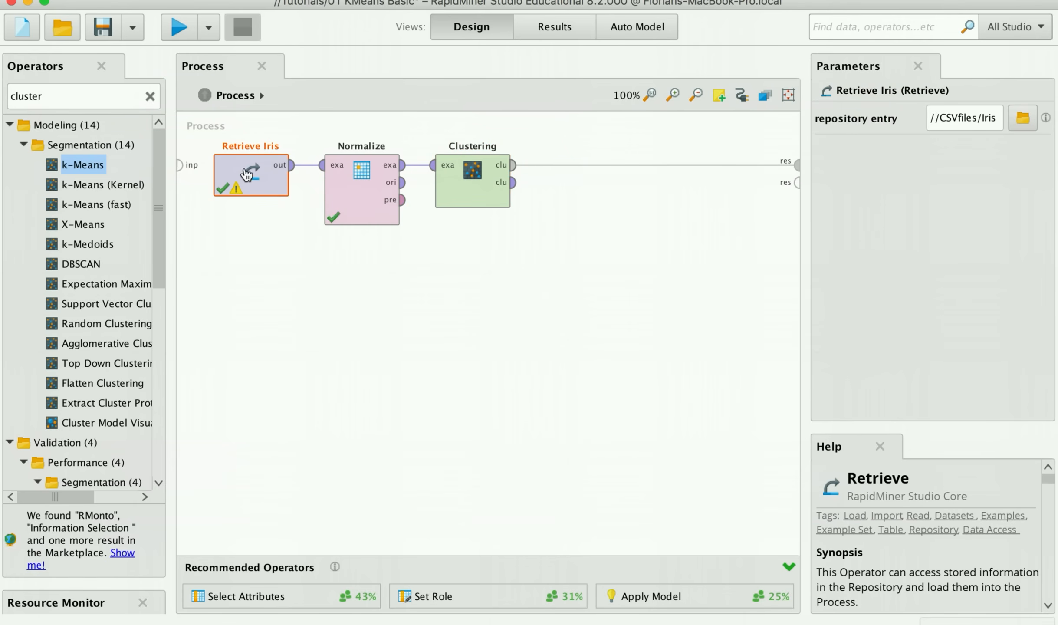
left_click(182, 30)
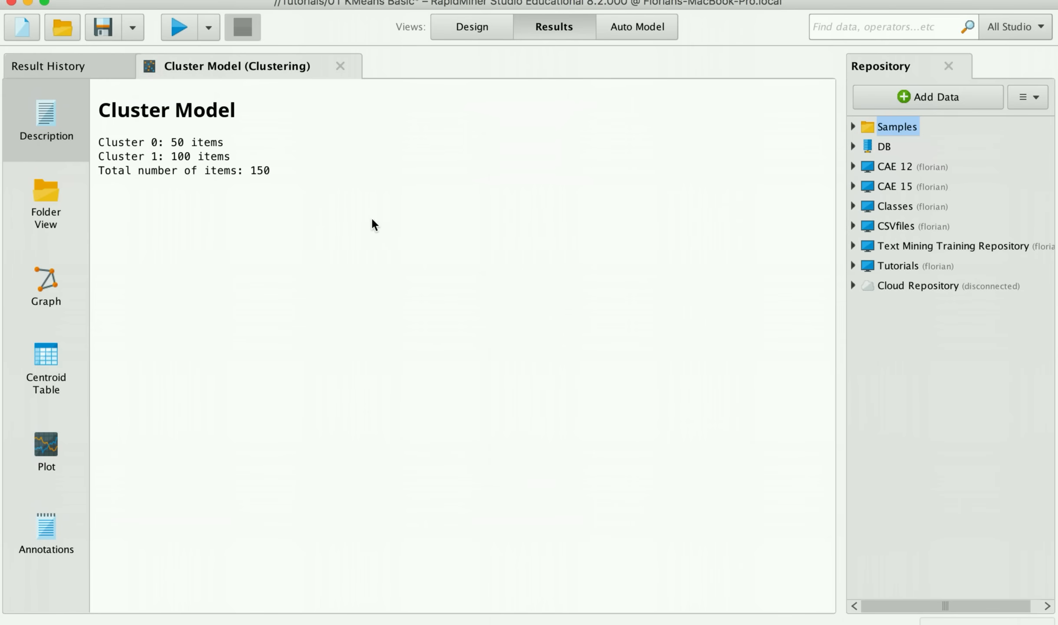
- Examine which examples belong to cluster_1 and cluster_0 in the cluster model's folder view, and collapse both folders
left_click(64, 198)
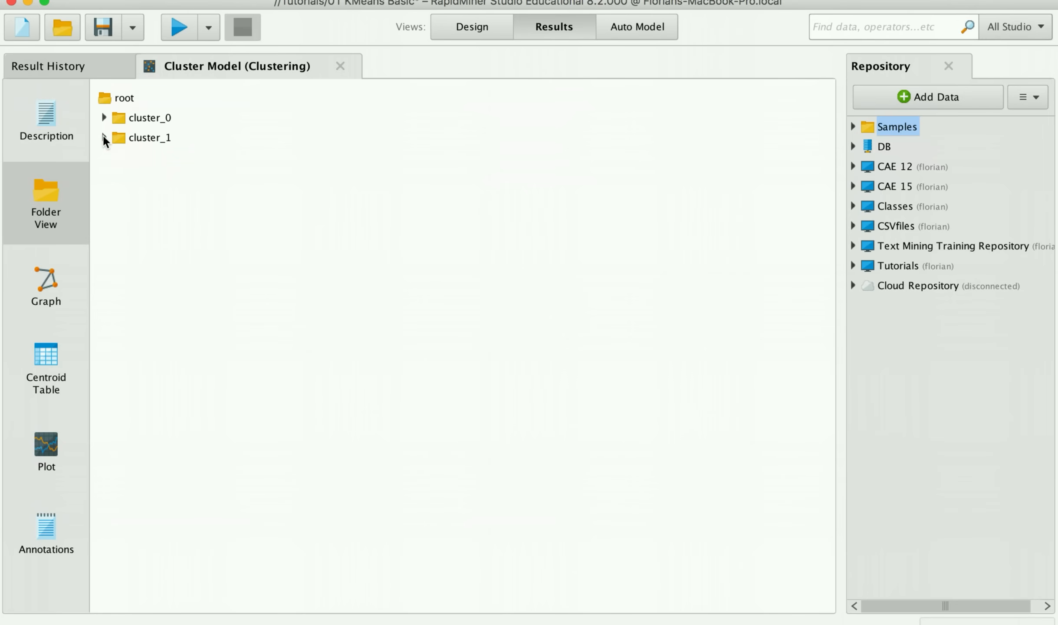
left_click(104, 135)
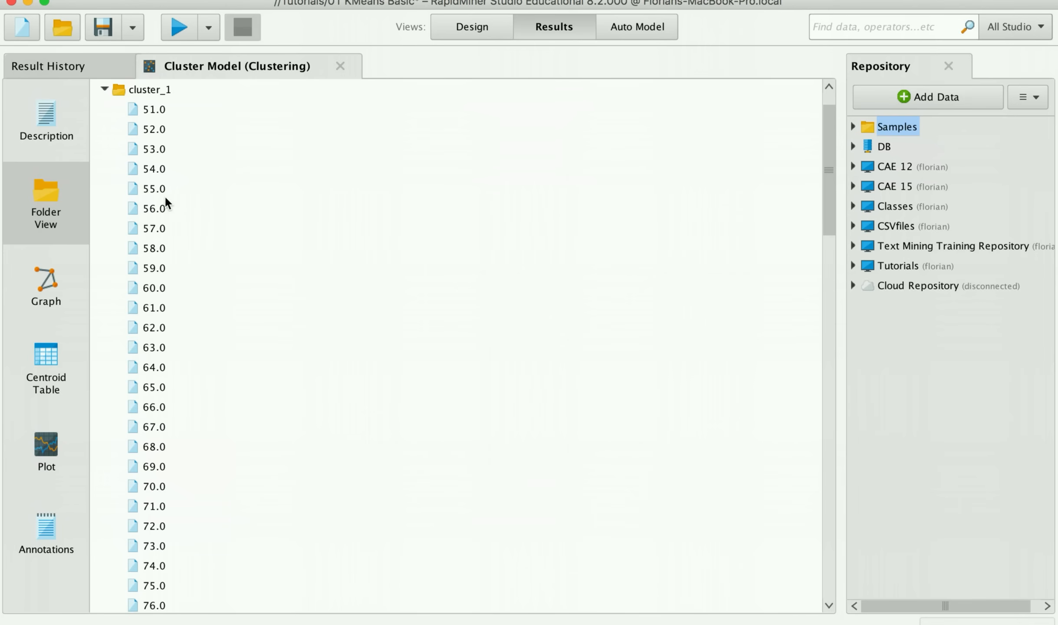
scroll(151, 168, "up", 1)
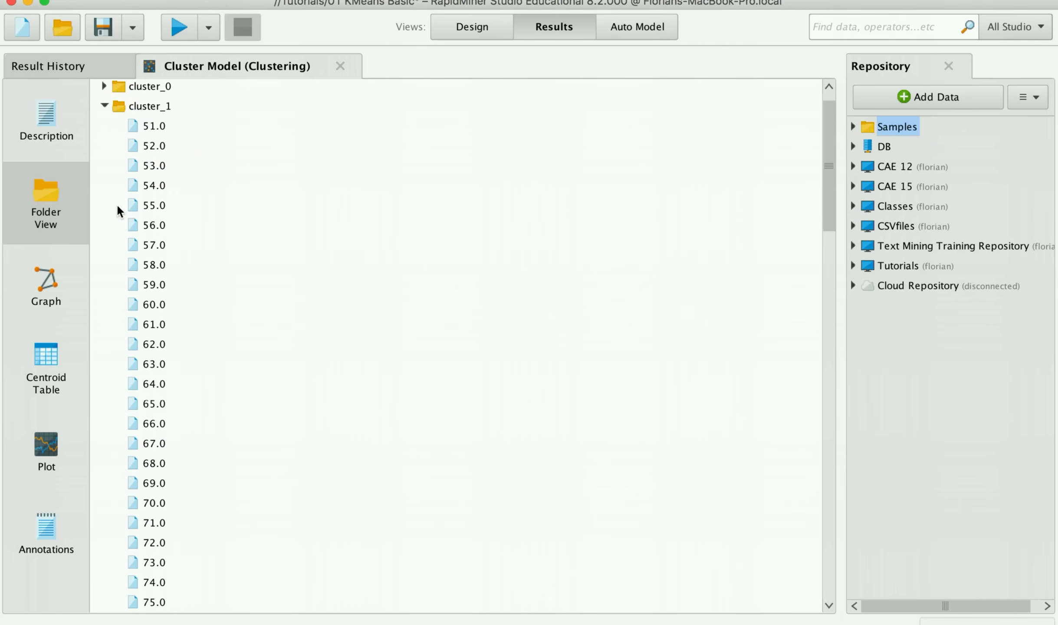
scroll(143, 212, "up", 2)
left_click(105, 136)
left_click(105, 116)
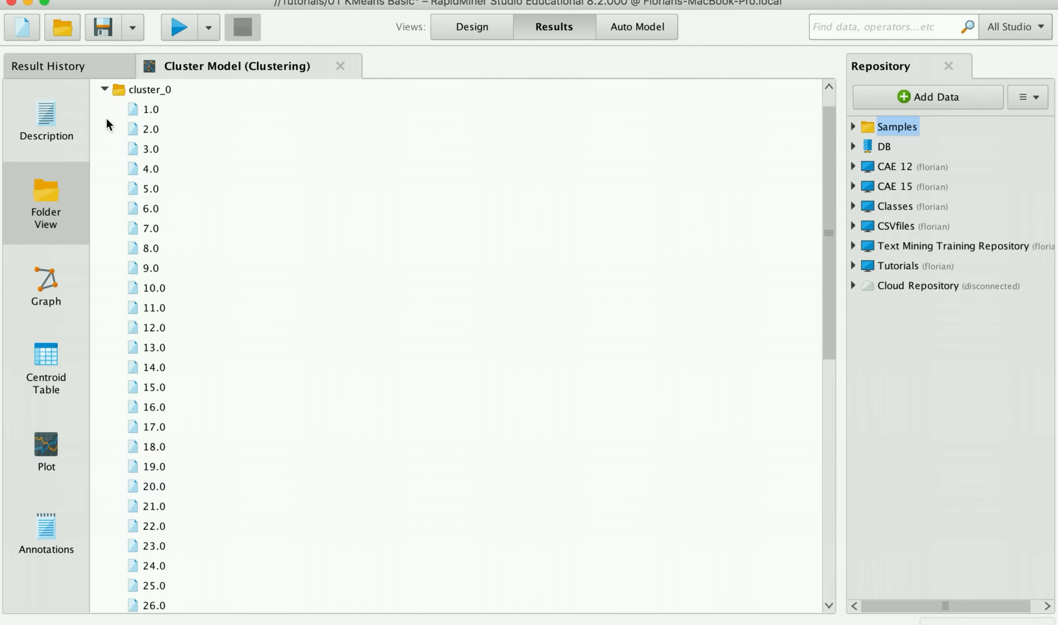
left_click(102, 88)
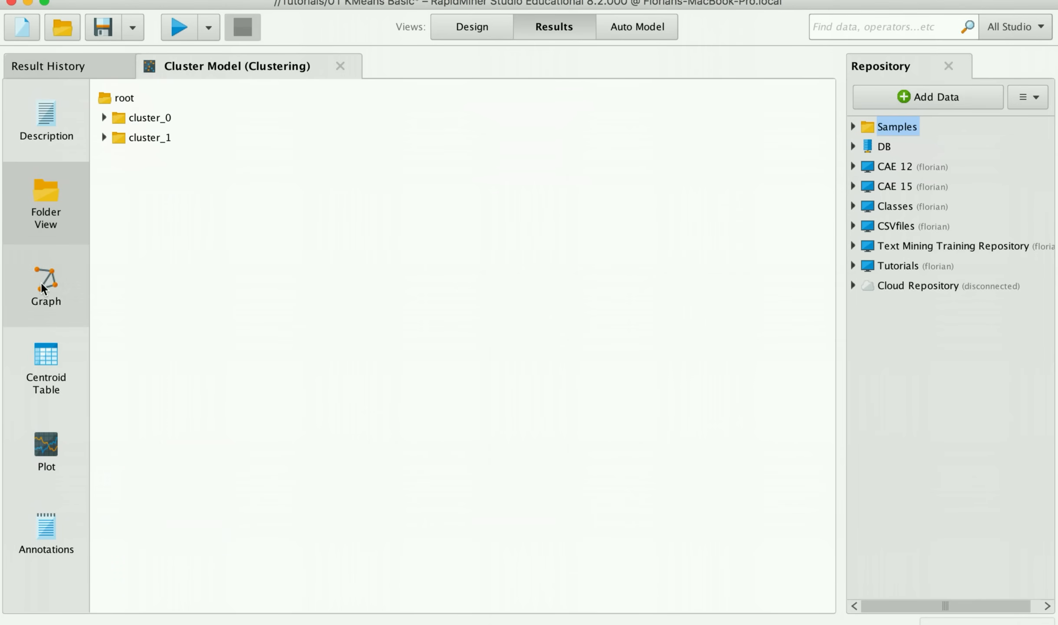
- Compare the two clusters in the centroid table and the centroid plot, and return to the process design
left_click(48, 353)
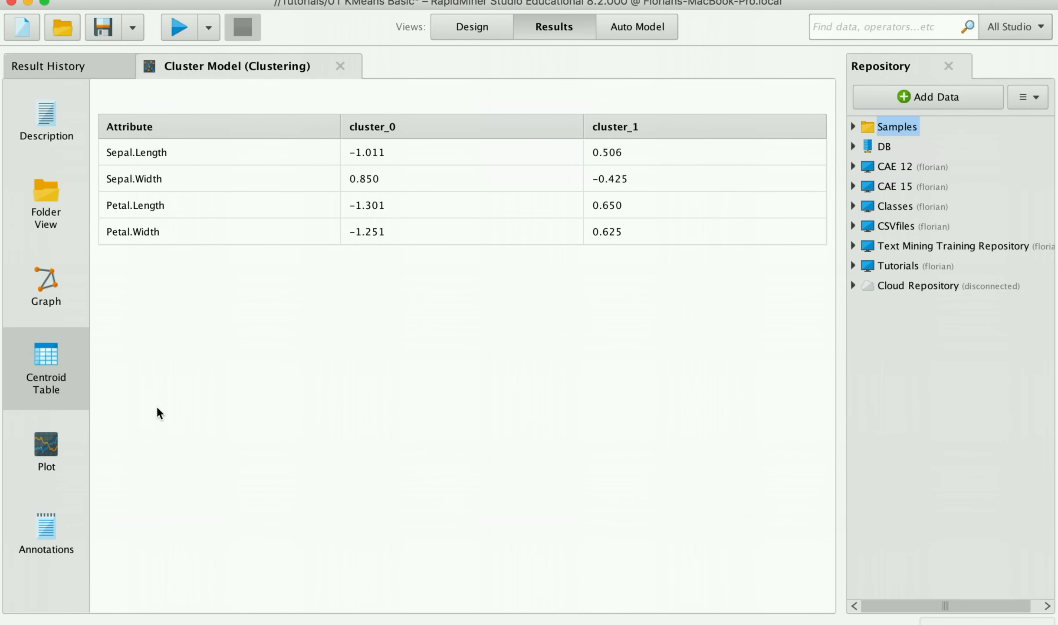
left_click(67, 446)
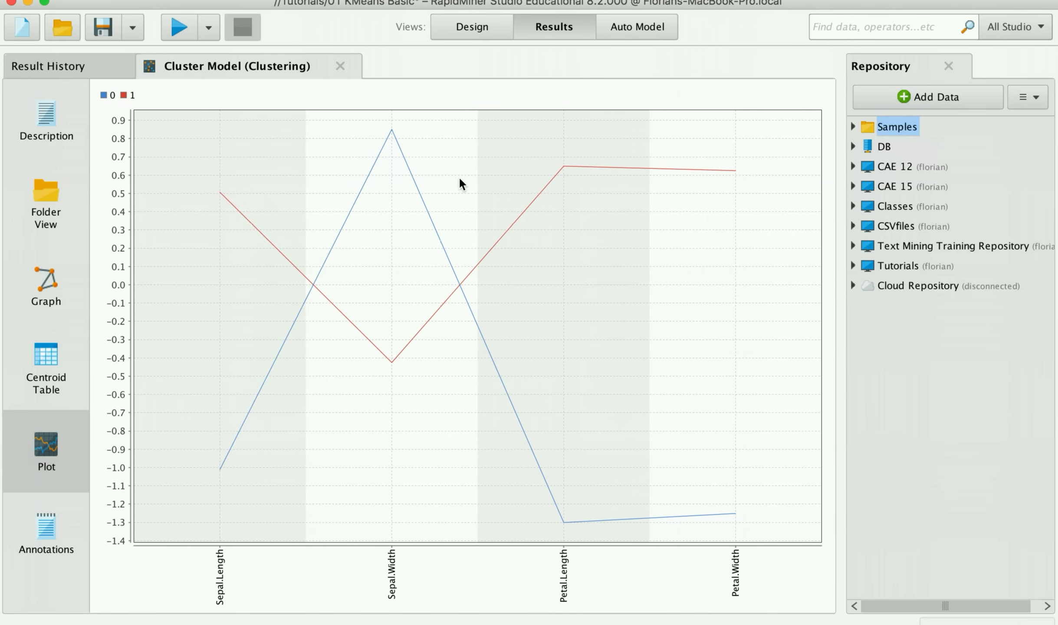
left_click(481, 25)
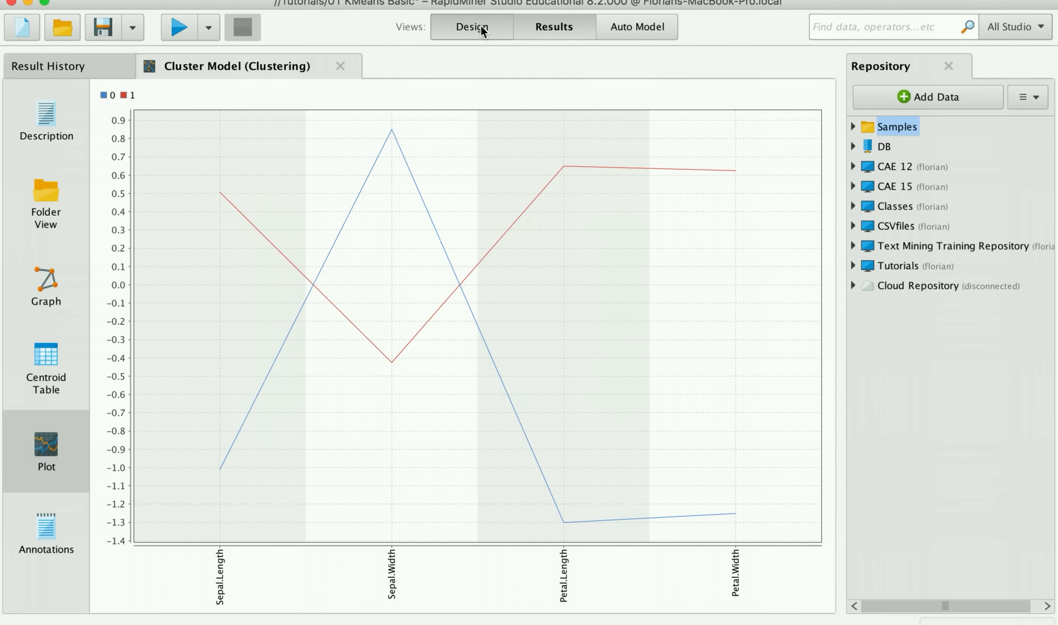
- View the distribution of commonly chosen values for the Clustering operator's k parameter and collapse it again
left_click(480, 191)
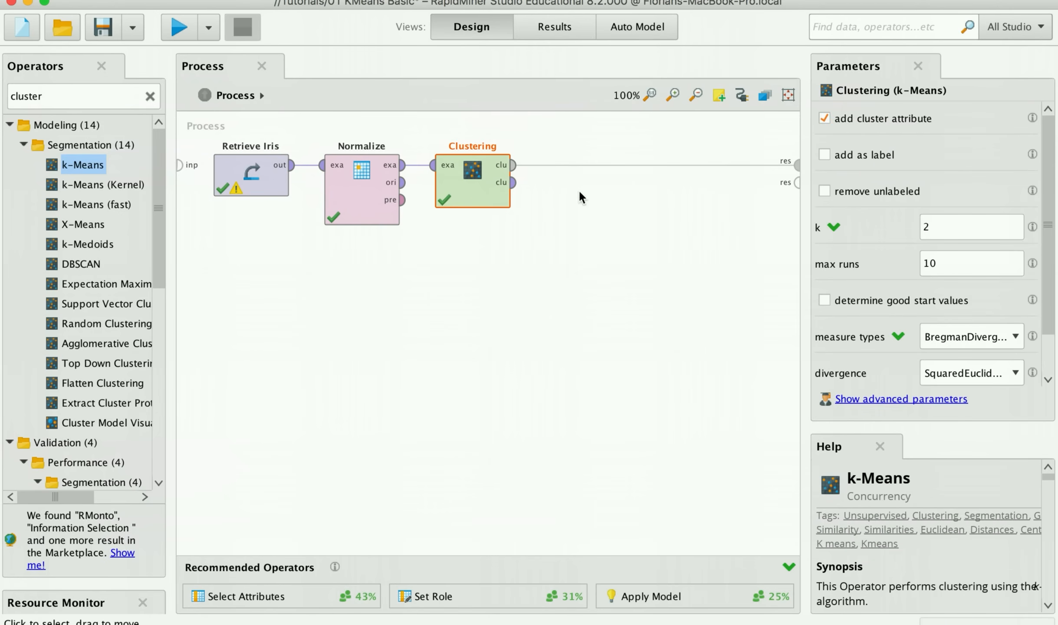
left_click(835, 230)
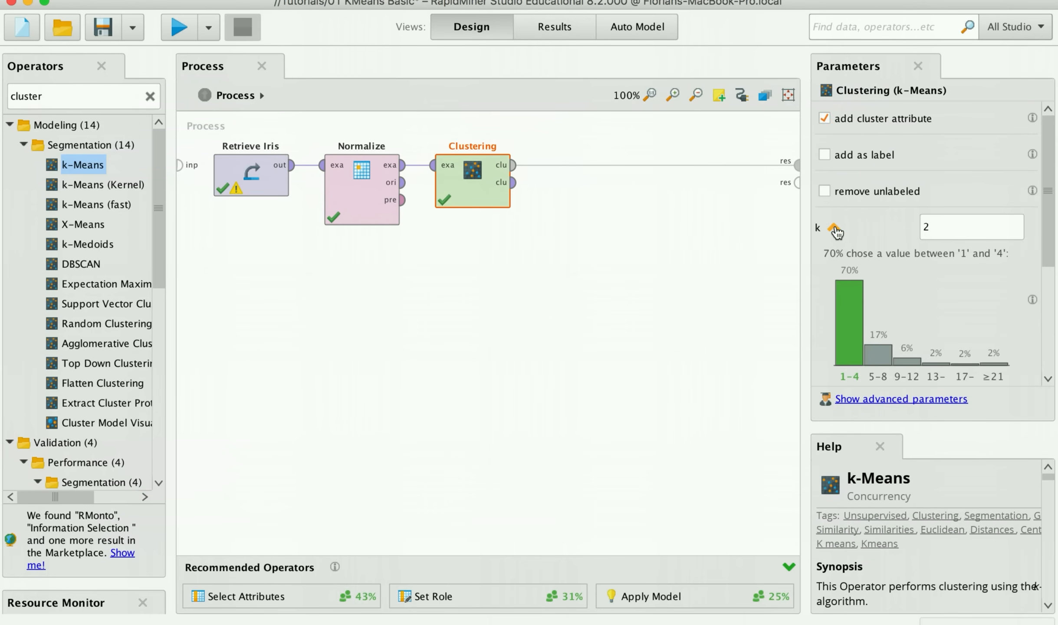
left_click(841, 229)
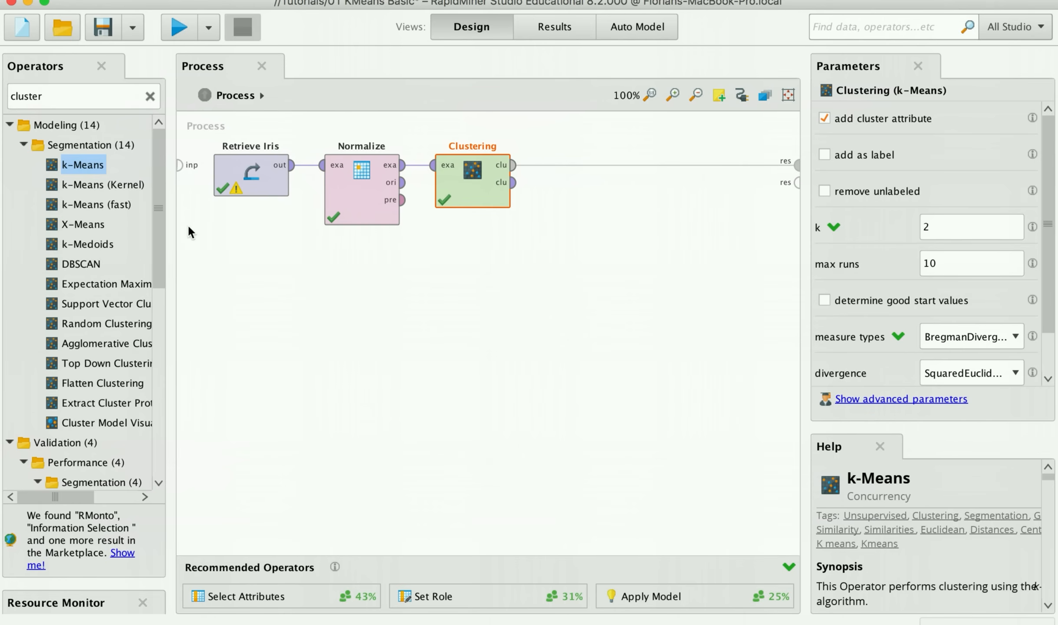
- Add a Cluster Distance Performance operator after Clustering and connect the clustered example set output to its example set input
left_click_drag(159, 213, 163, 190)
left_click_drag(154, 145, 126, 247)
left_click_drag(90, 330, 87, 347)
left_click_drag(68, 500, 95, 498)
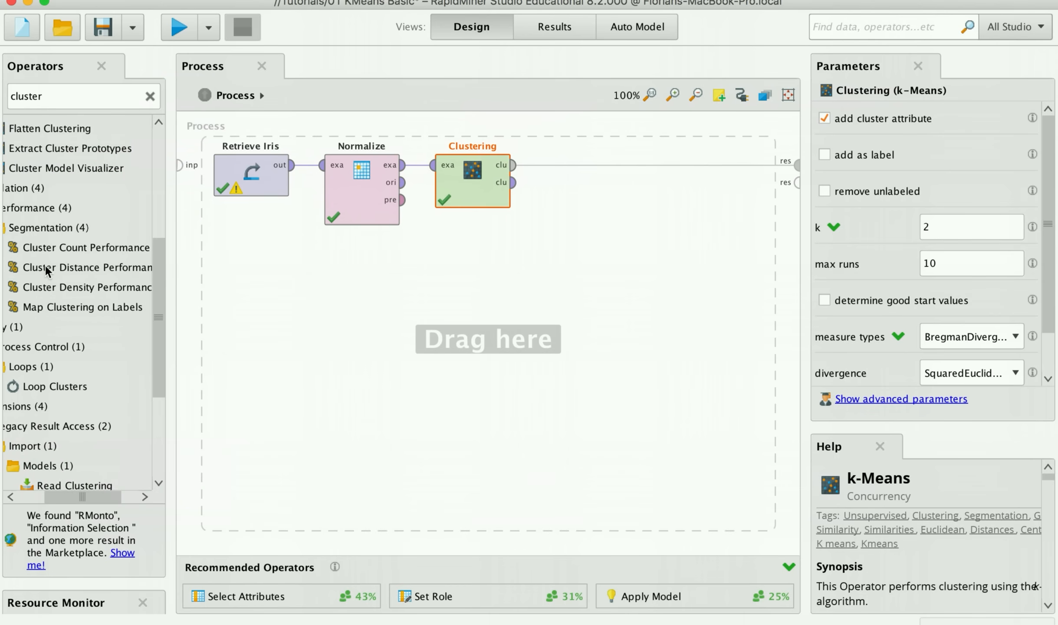
left_click_drag(72, 265, 587, 160)
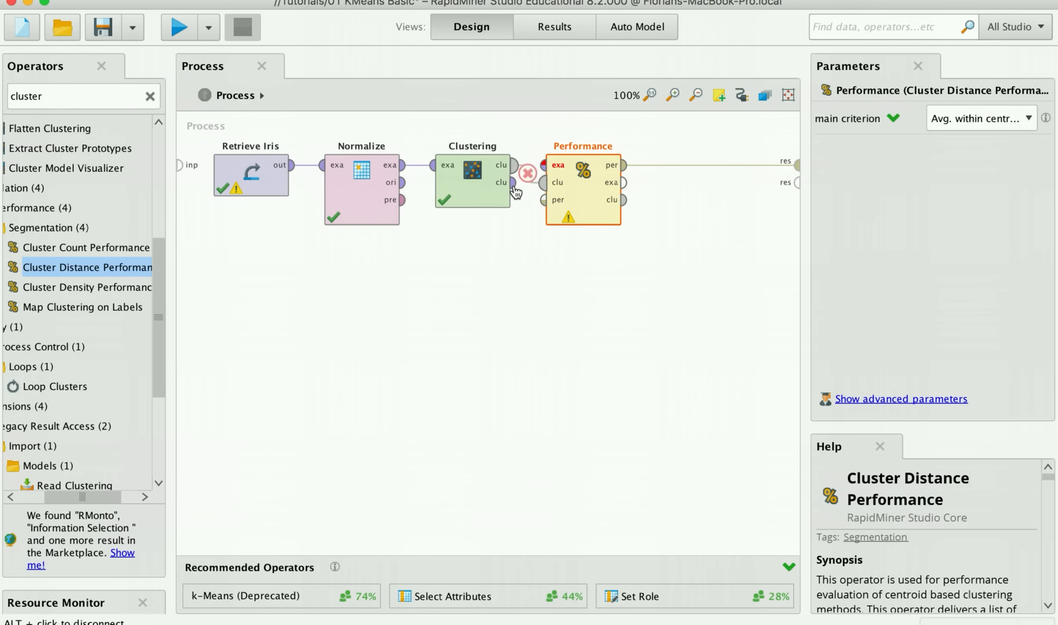
left_click_drag(513, 182, 544, 166)
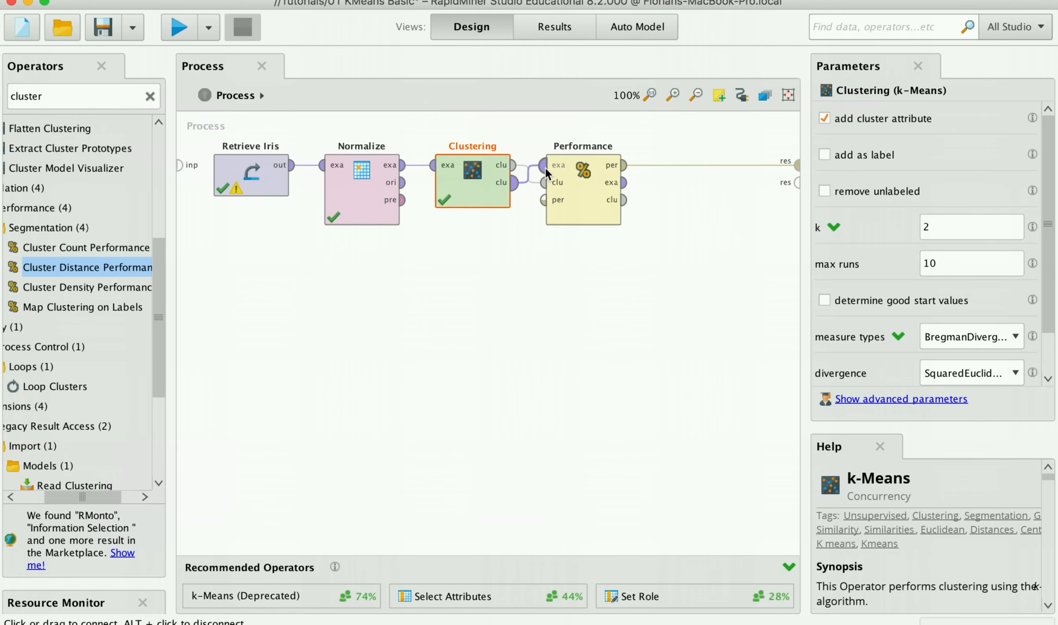
mouse_move(546, 172)
- Review the Performance operator's advanced parameters and main criterion options, keeping Avg. within centroid distance, and hide the advanced parameters
left_click(606, 187)
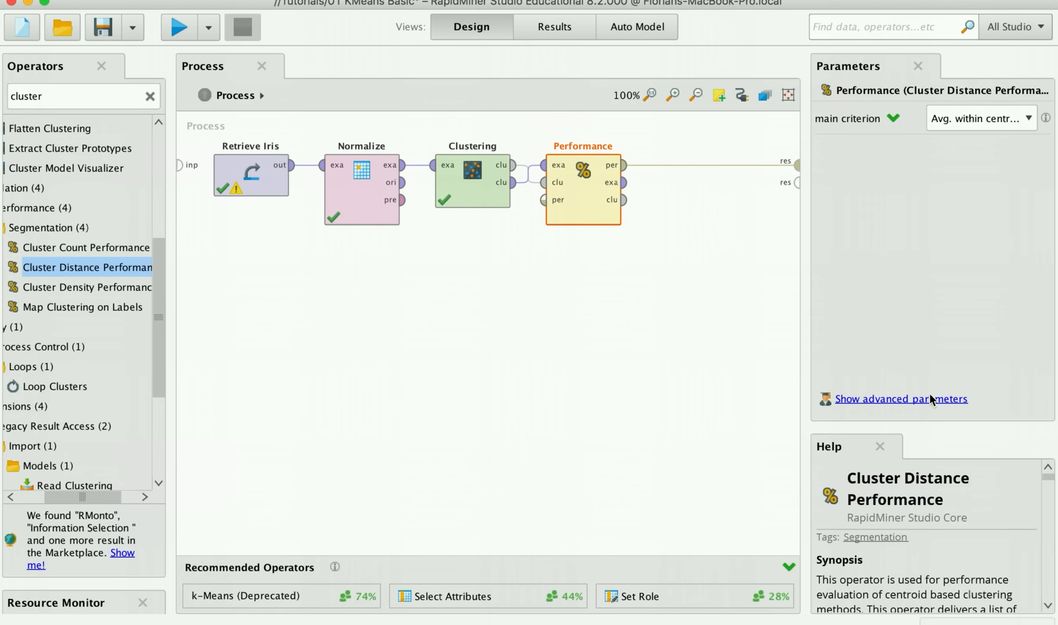
left_click(934, 405)
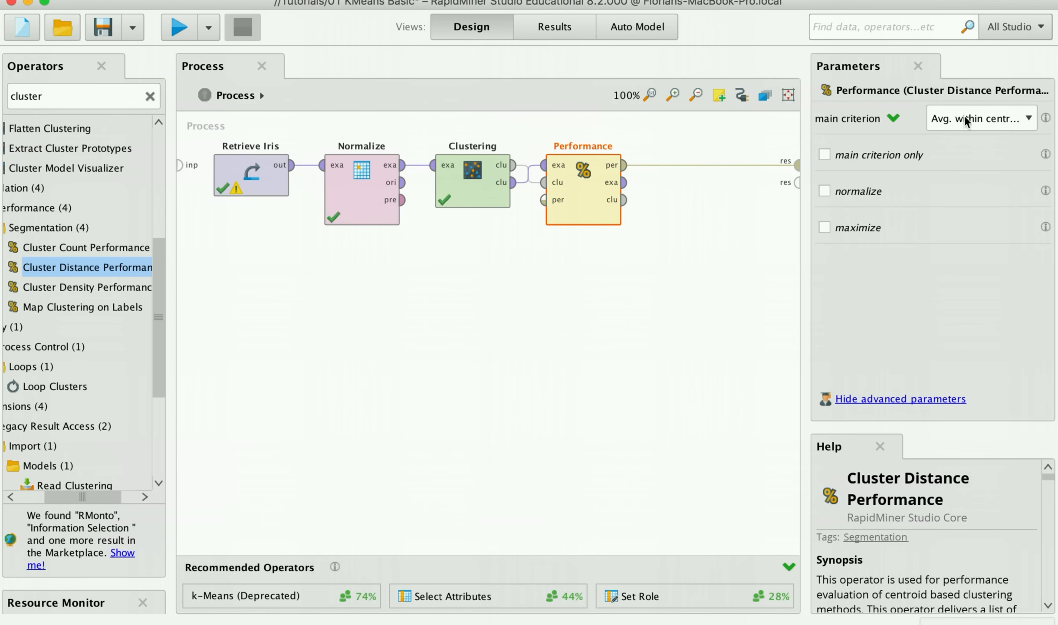
left_click(988, 119)
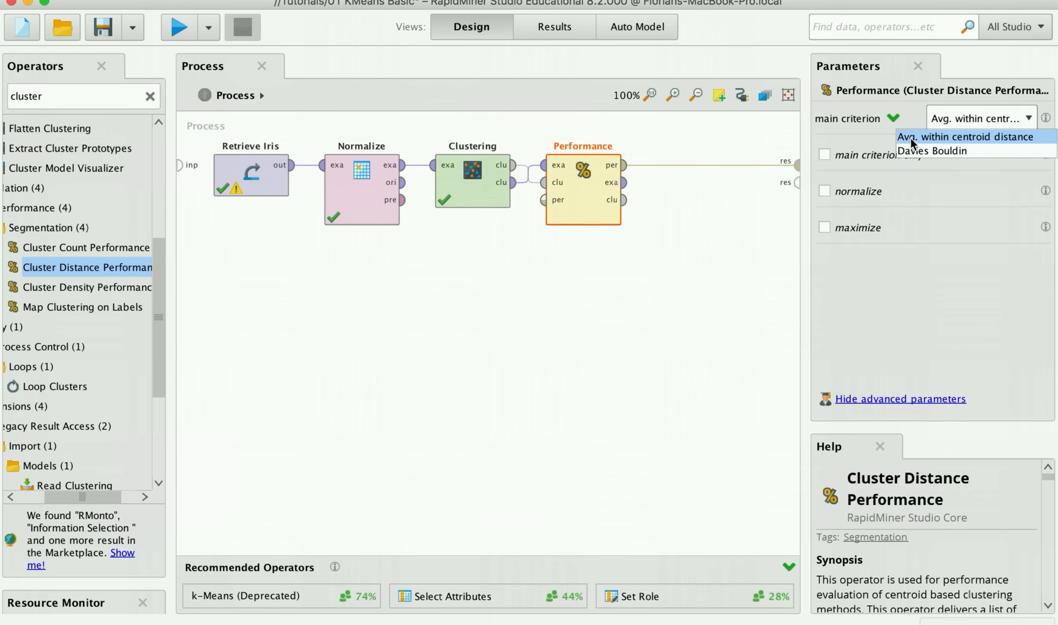
left_click(977, 138)
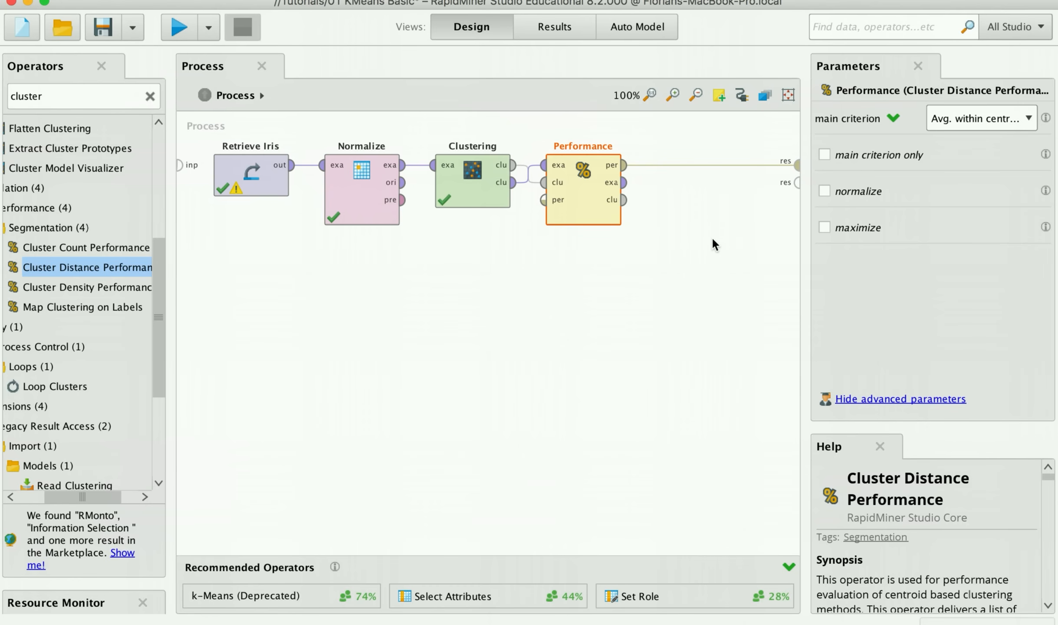
left_click(998, 119)
left_click(1008, 118)
left_click(904, 398)
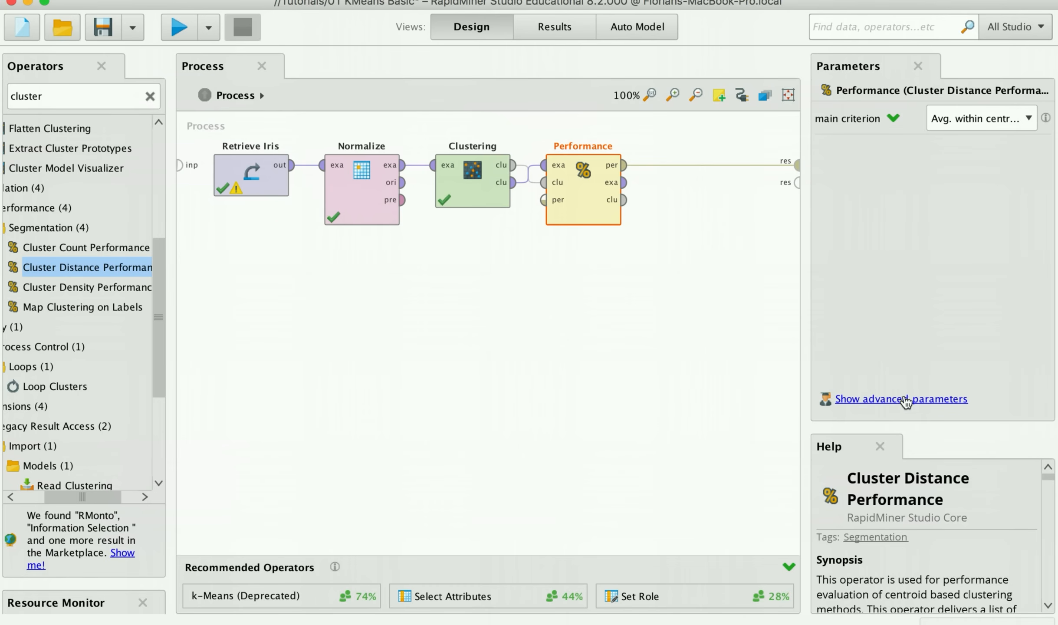
- Run the process to view the cluster performance vector and return to the process design
left_click(722, 266)
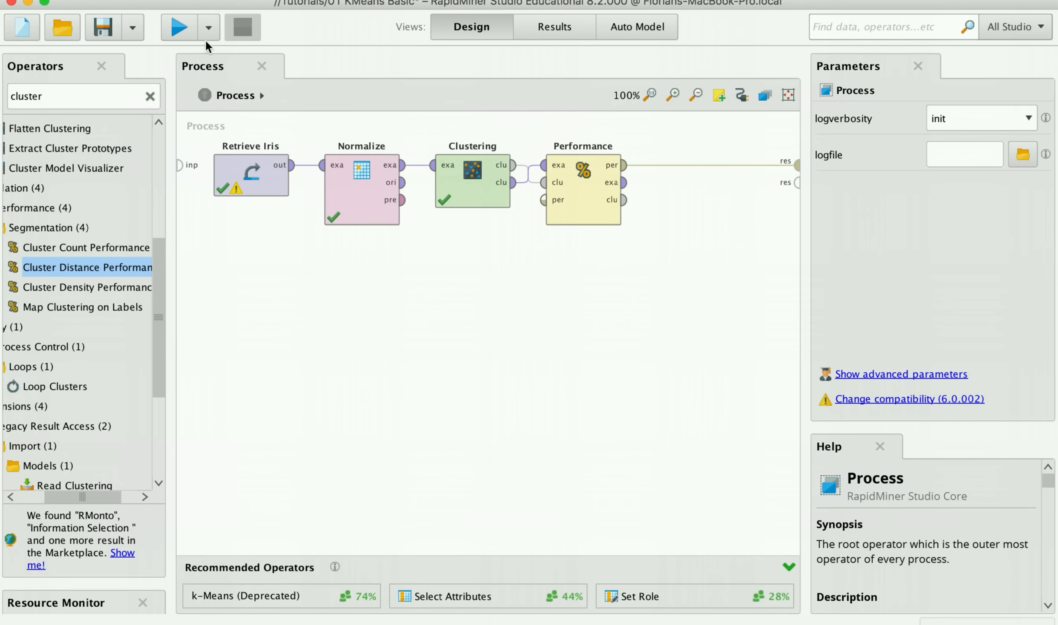
left_click(179, 29)
left_click(181, 28)
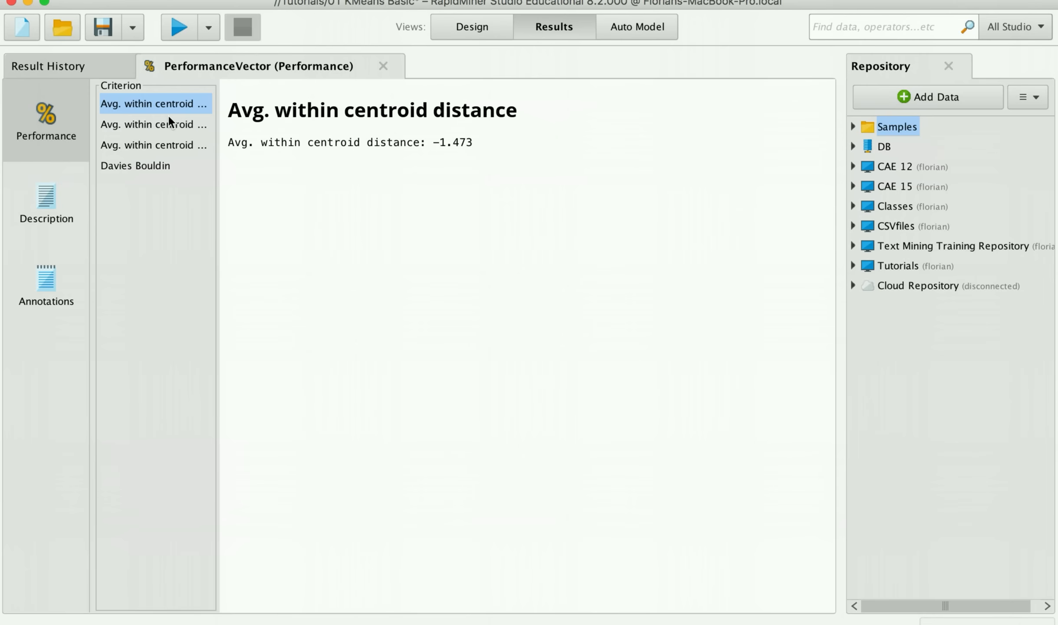
left_click(465, 30)
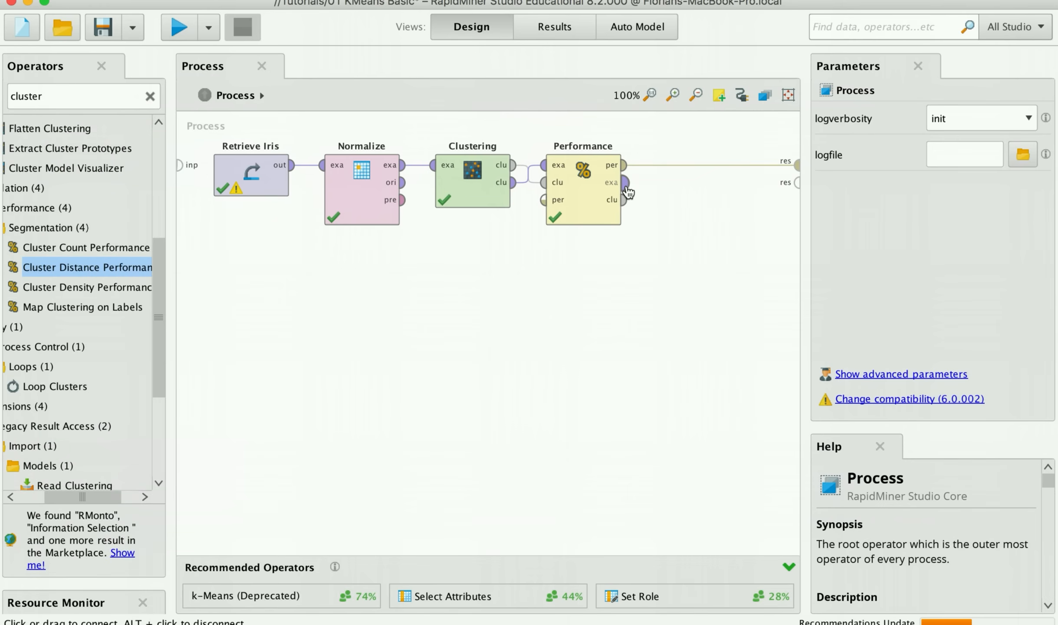
- Connect the Performance operator's cluster model output to the free process result port and run the process
mouse_move(626, 190)
left_click_drag(625, 200, 796, 182)
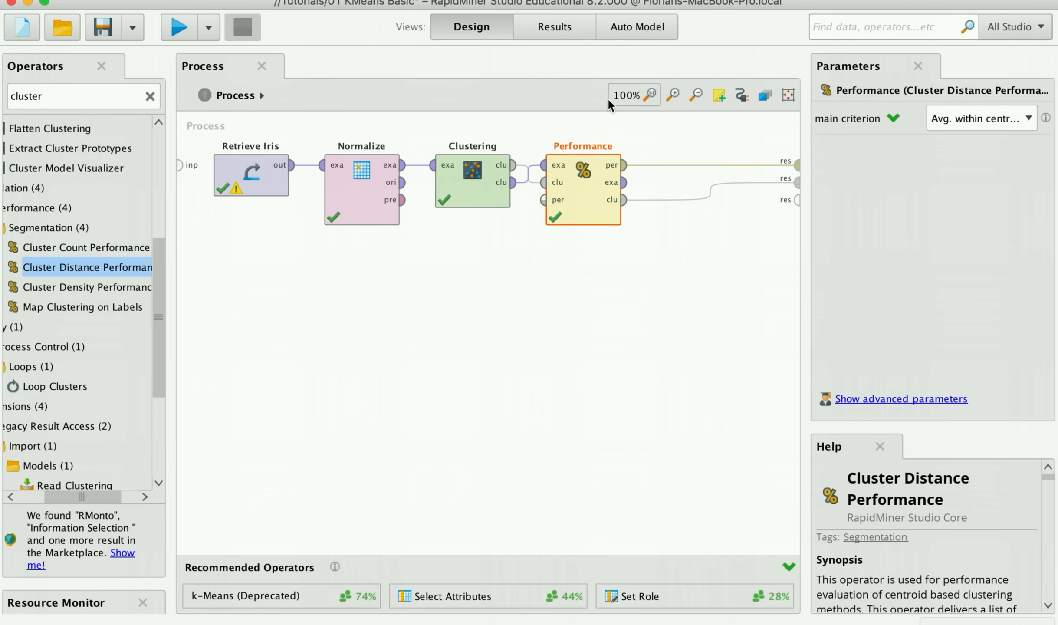
left_click(178, 27)
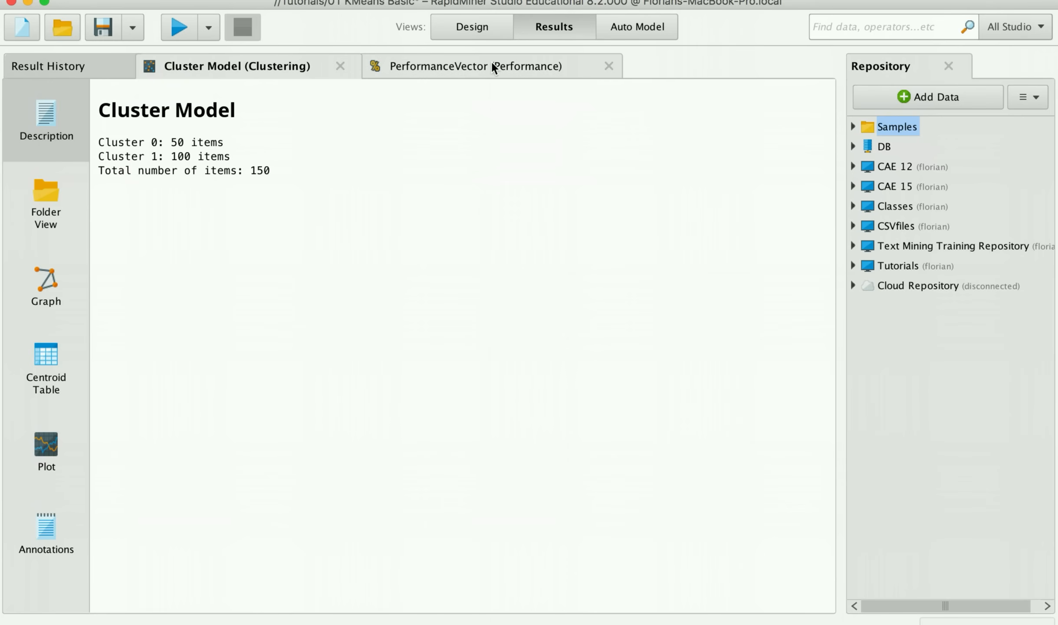
- Examine the performance vector's Davies Bouldin value and the average within centroid distances, overall and for clusters 0 and 1
left_click(477, 68)
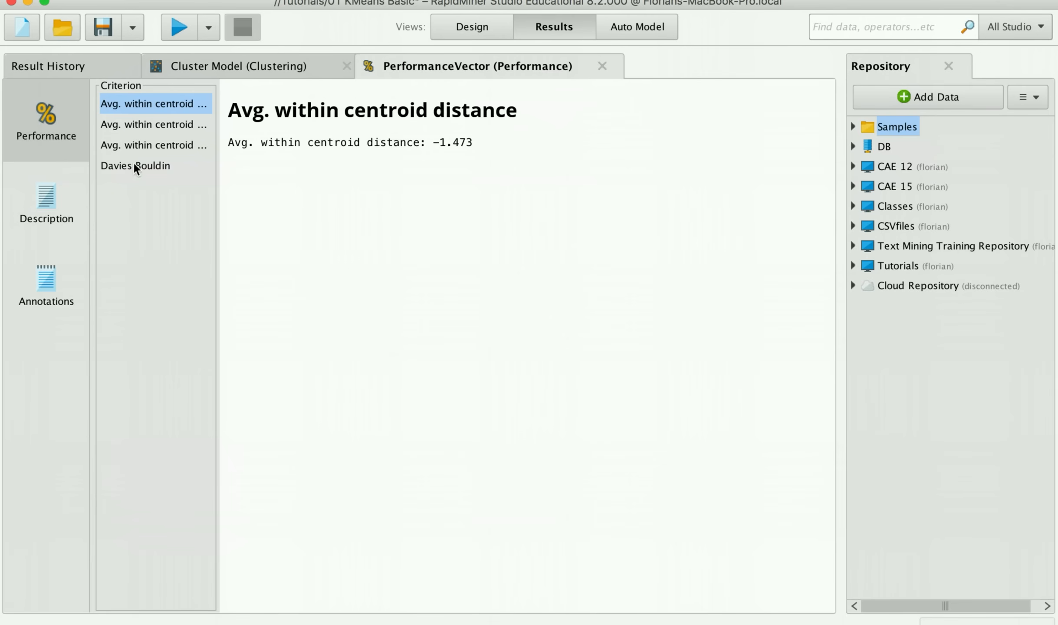
left_click(215, 238)
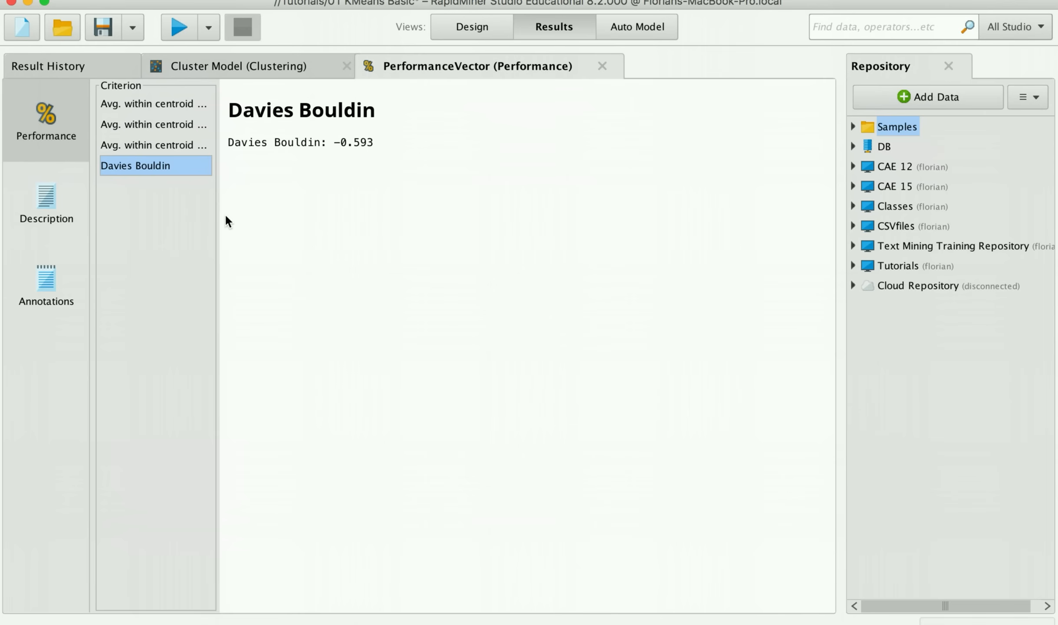
left_click(134, 107)
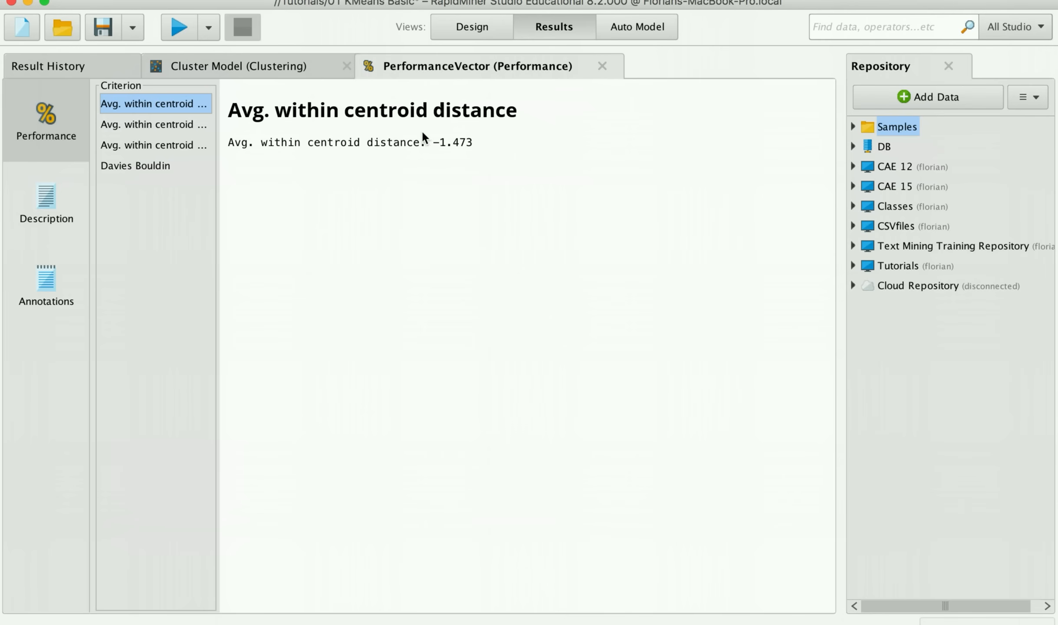
left_click(139, 125)
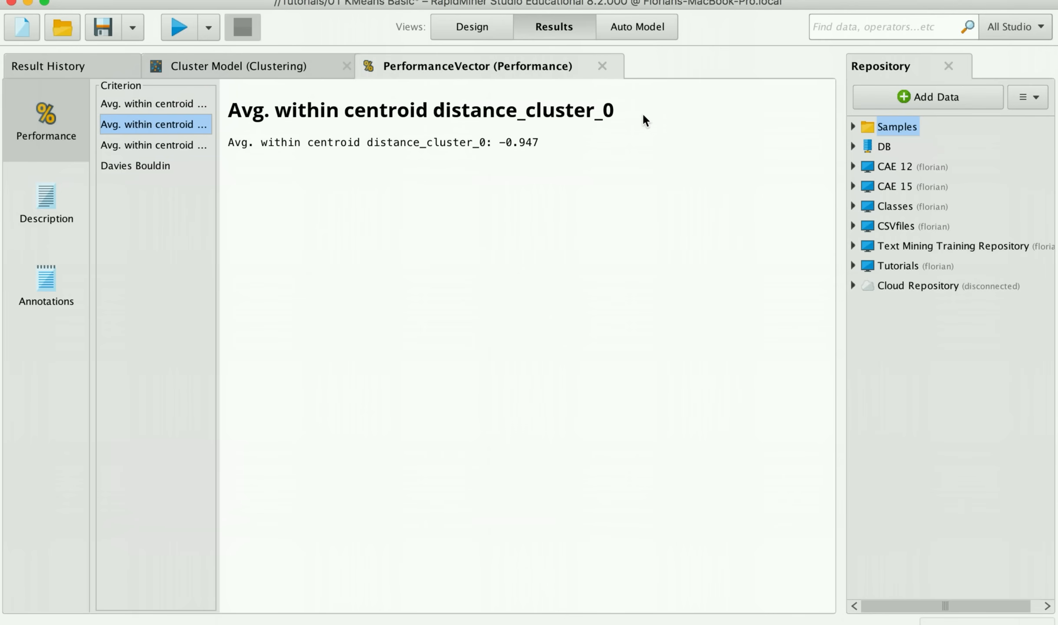
left_click(184, 145)
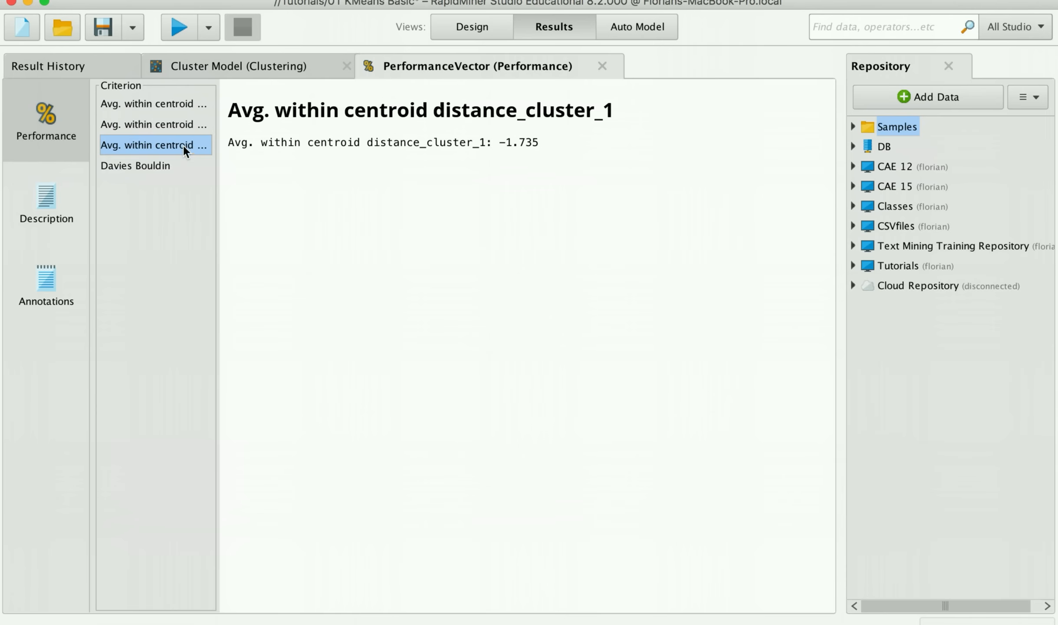
left_click(192, 127)
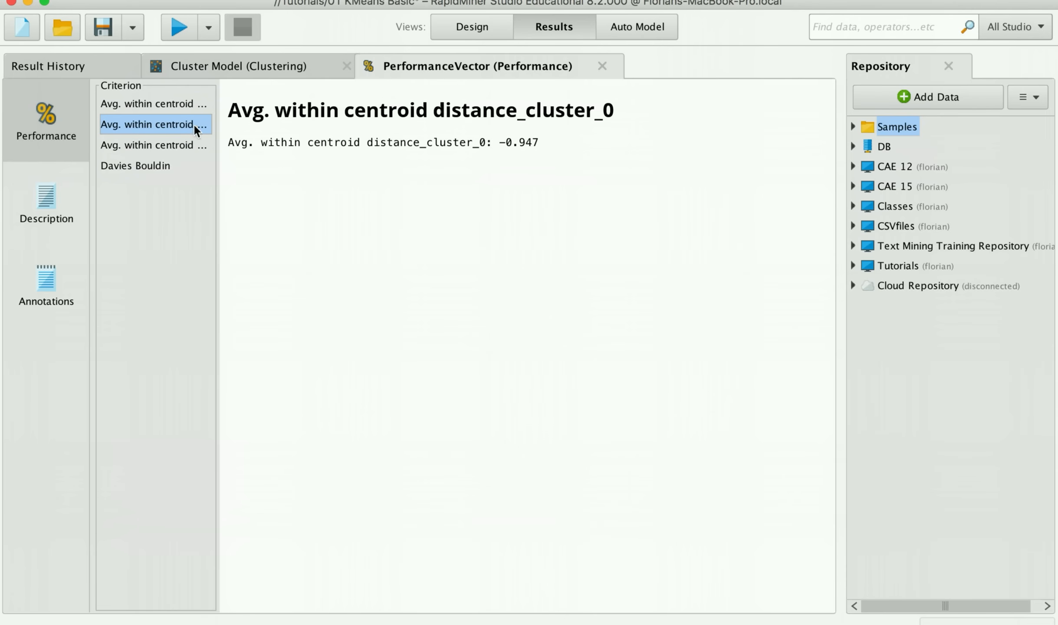
left_click(168, 144)
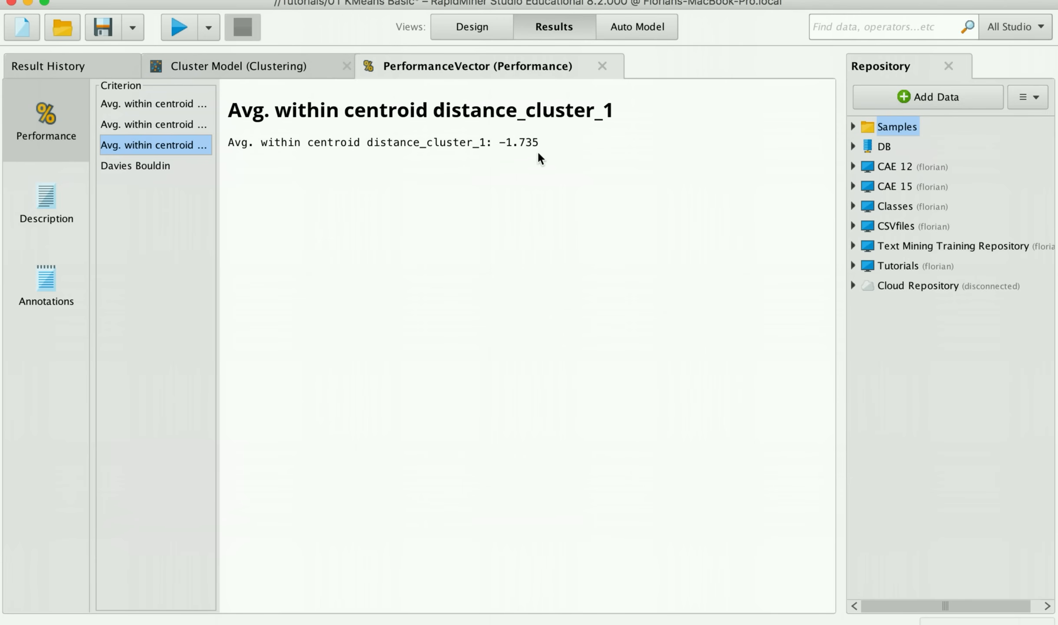
left_click(171, 126)
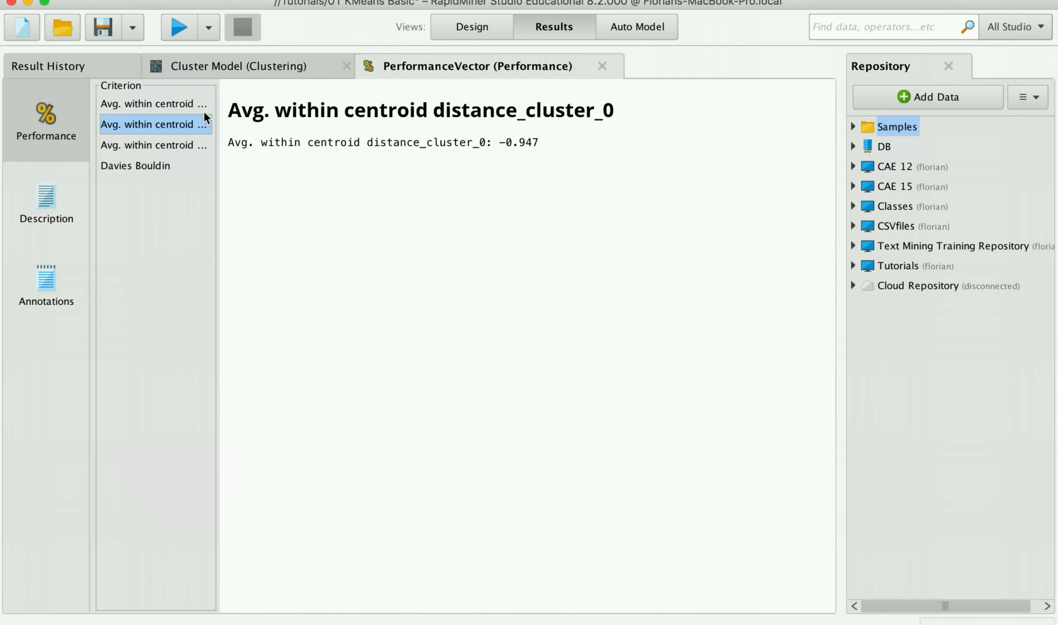
left_click(176, 107)
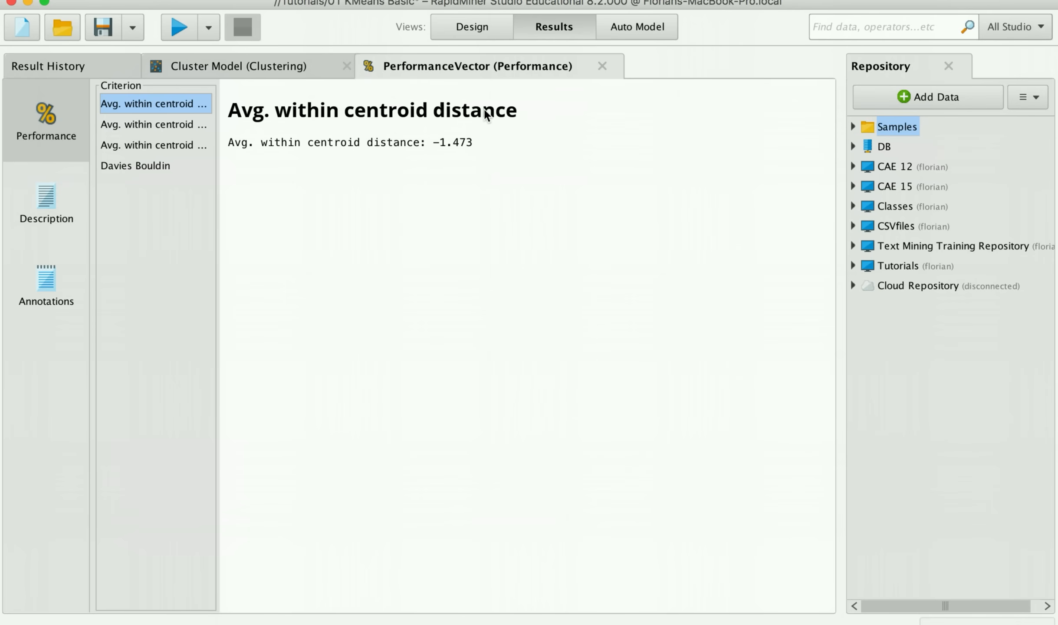
- Set the Clustering operator's k to 3 in the process design and rerun the process
left_click(485, 29)
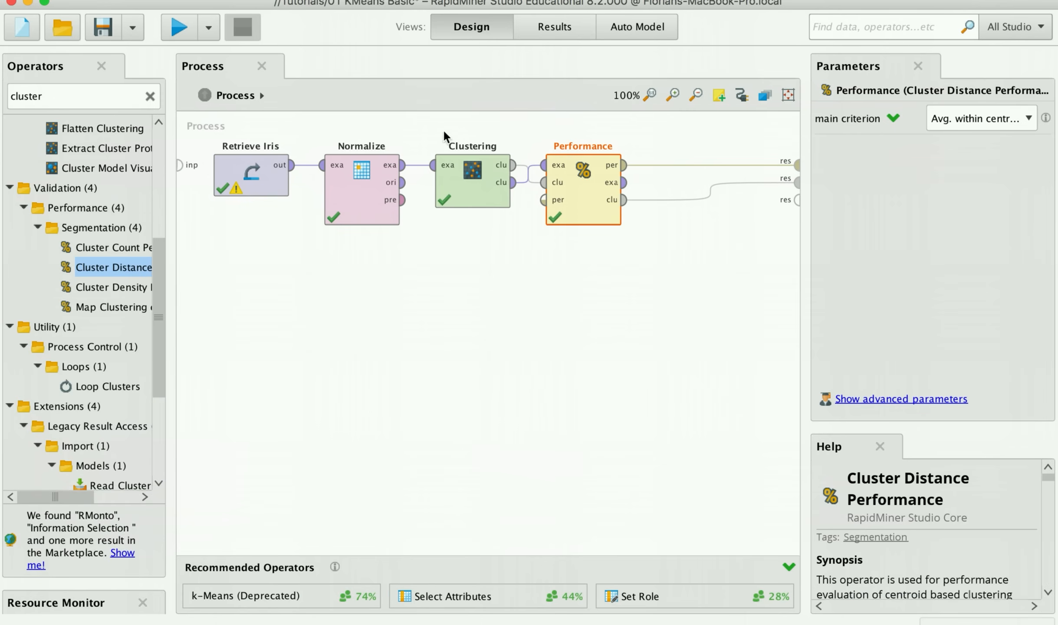
left_click(469, 169)
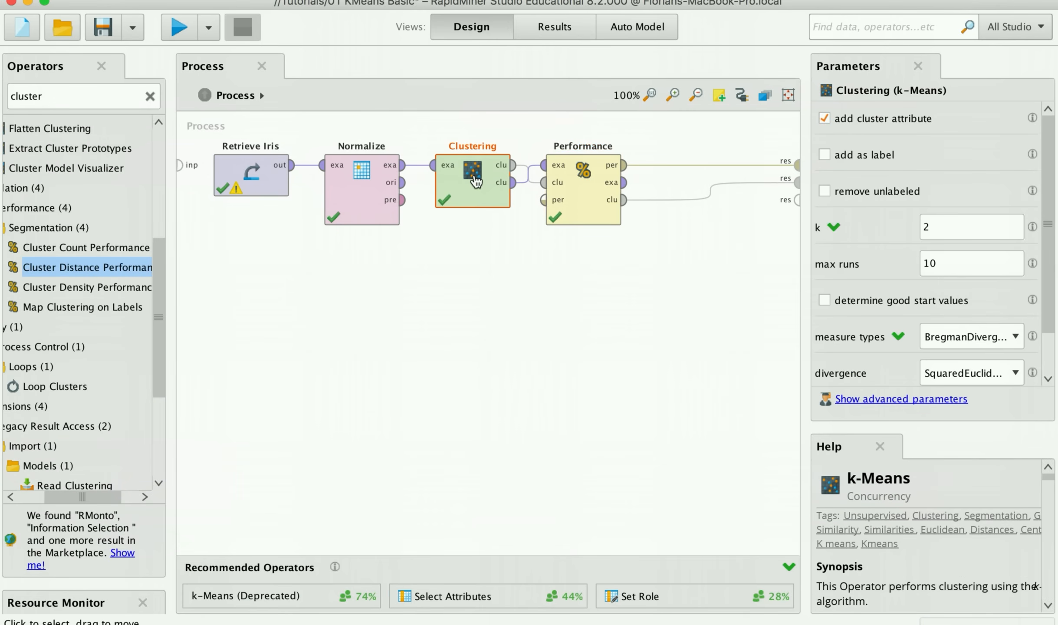
left_click(925, 226)
type("3")
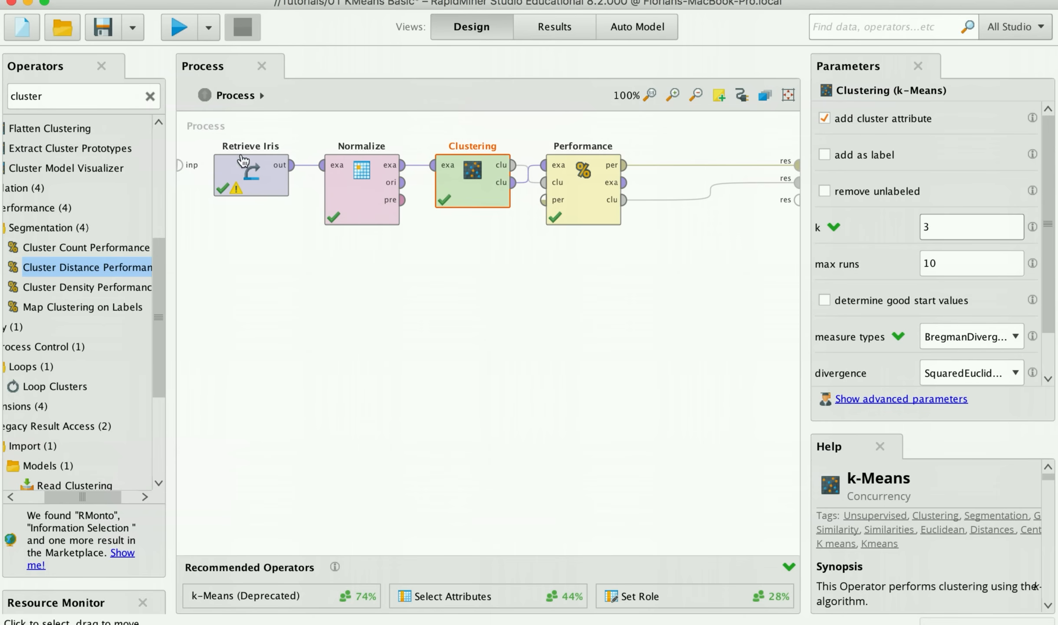
left_click(178, 32)
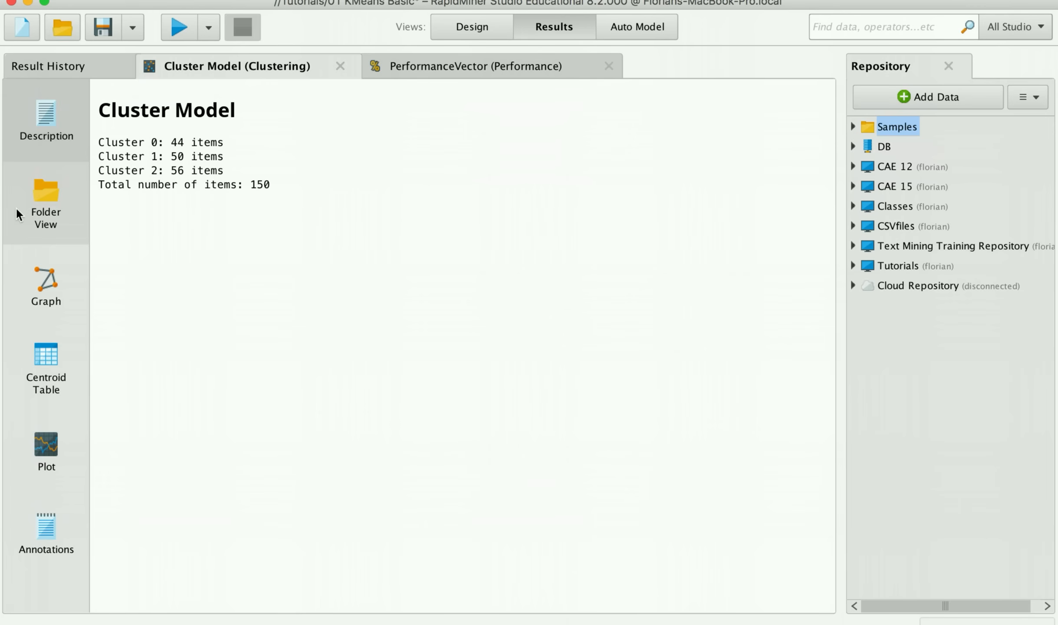
- Examine the three-cluster model's centroid table and plot, and compare the average within centroid distances overall and per cluster
left_click(63, 361)
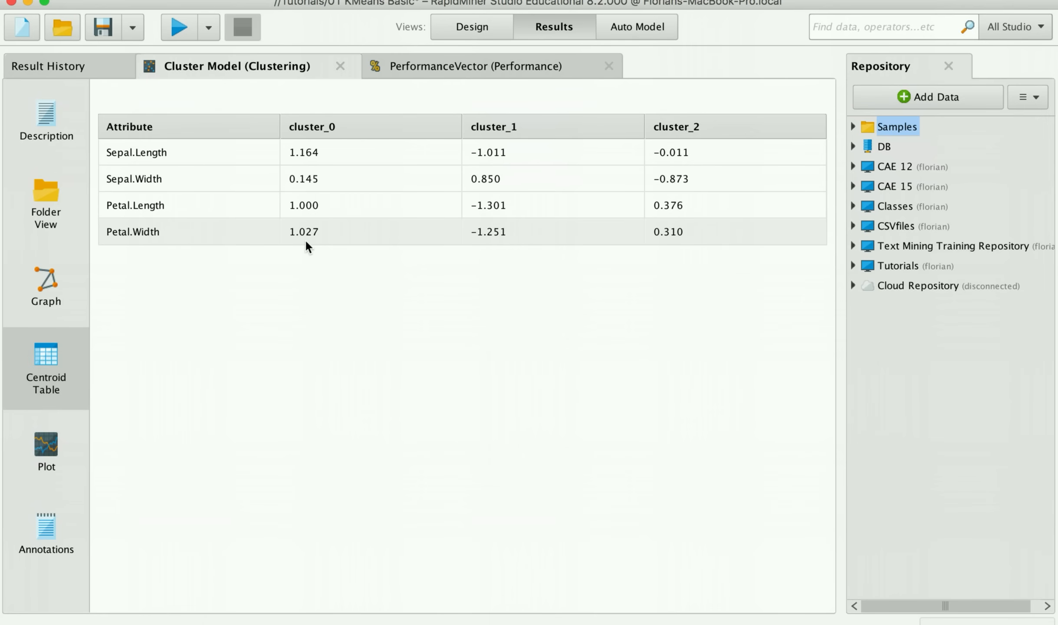
left_click(42, 455)
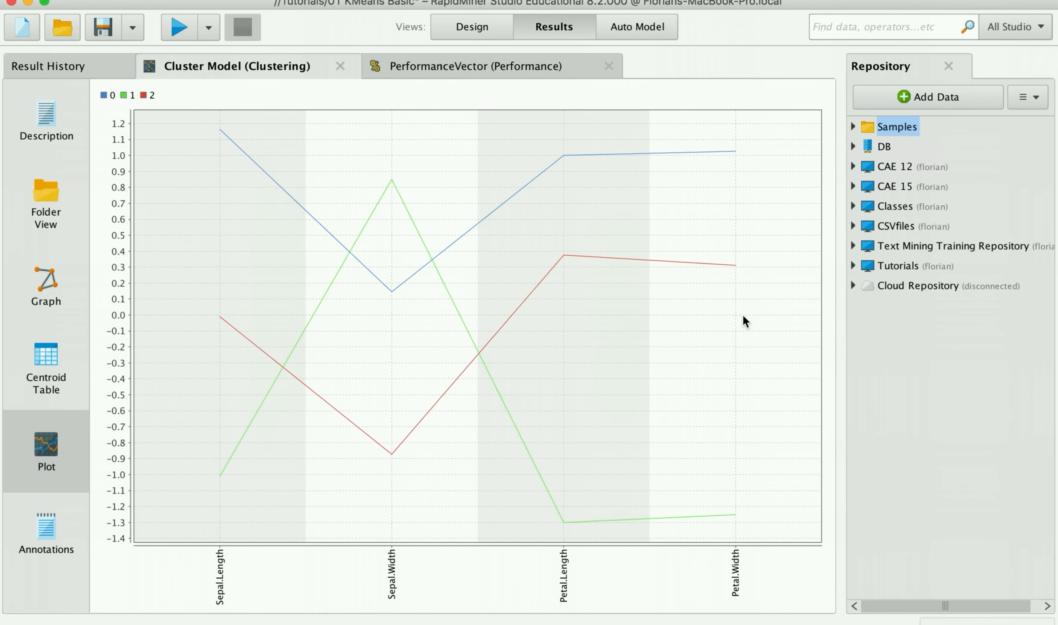
left_click(472, 66)
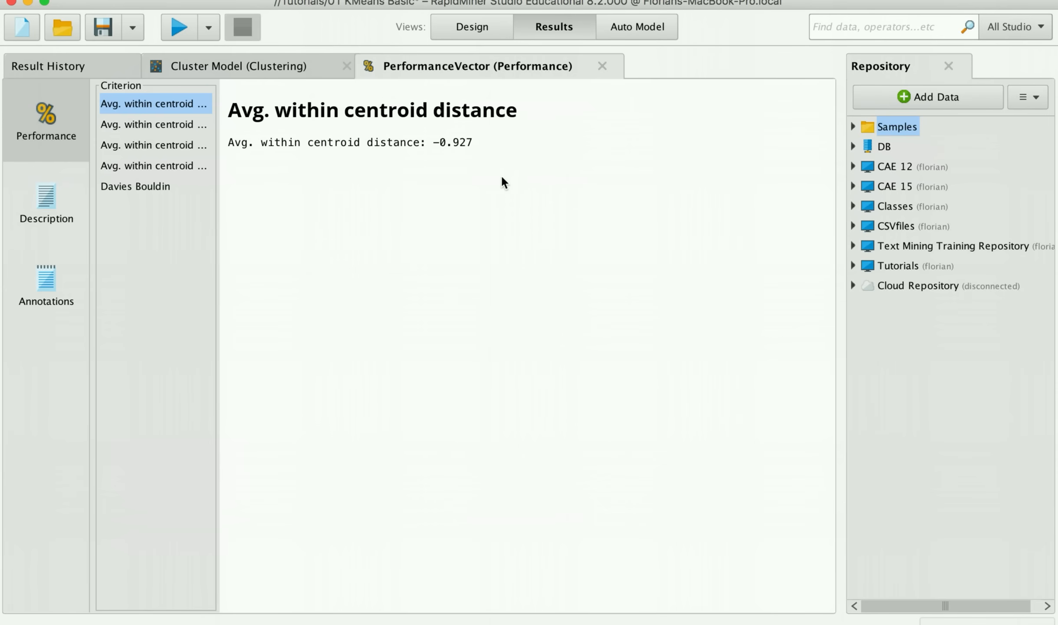
left_click(187, 126)
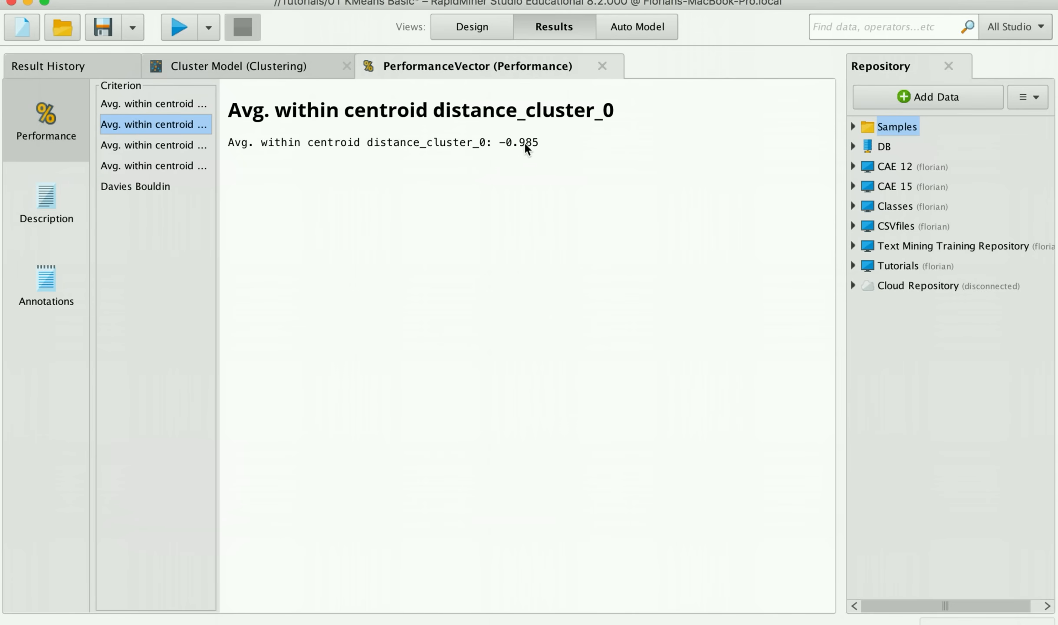
left_click(173, 146)
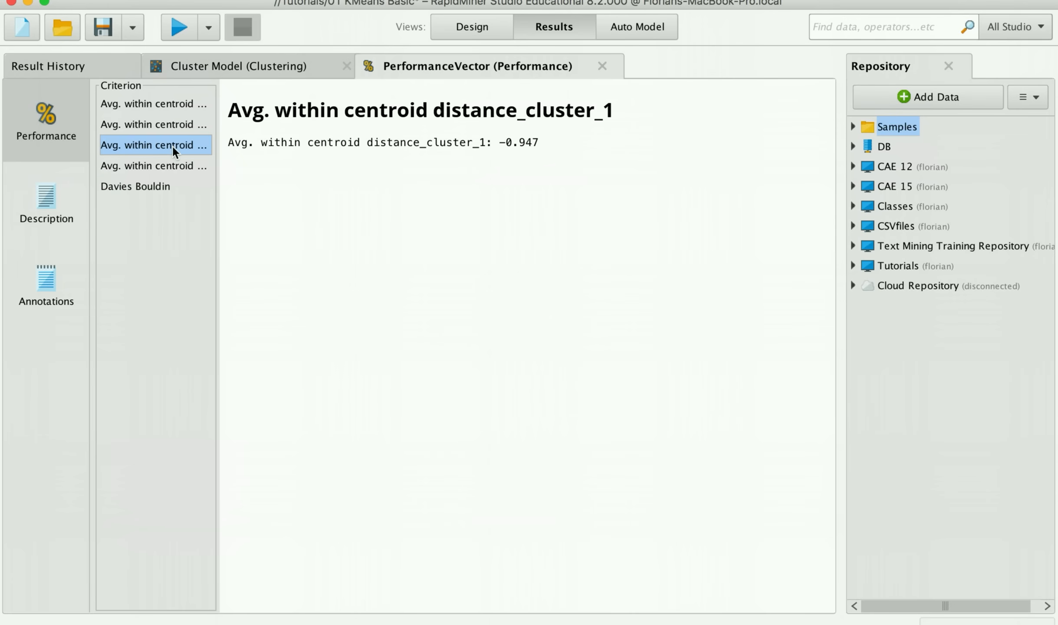
left_click(182, 167)
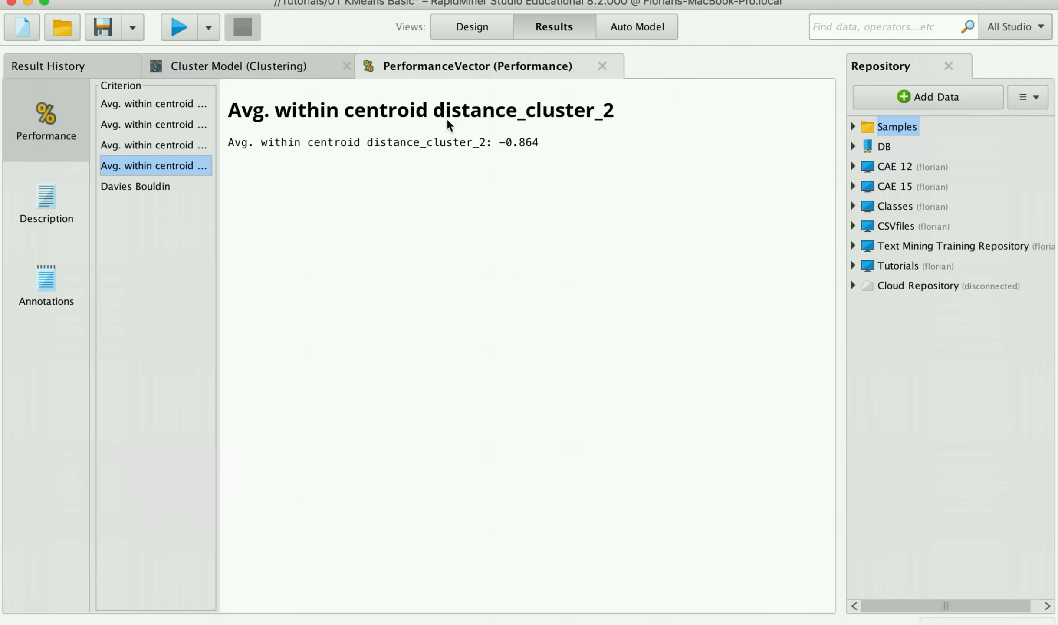
left_click(285, 69)
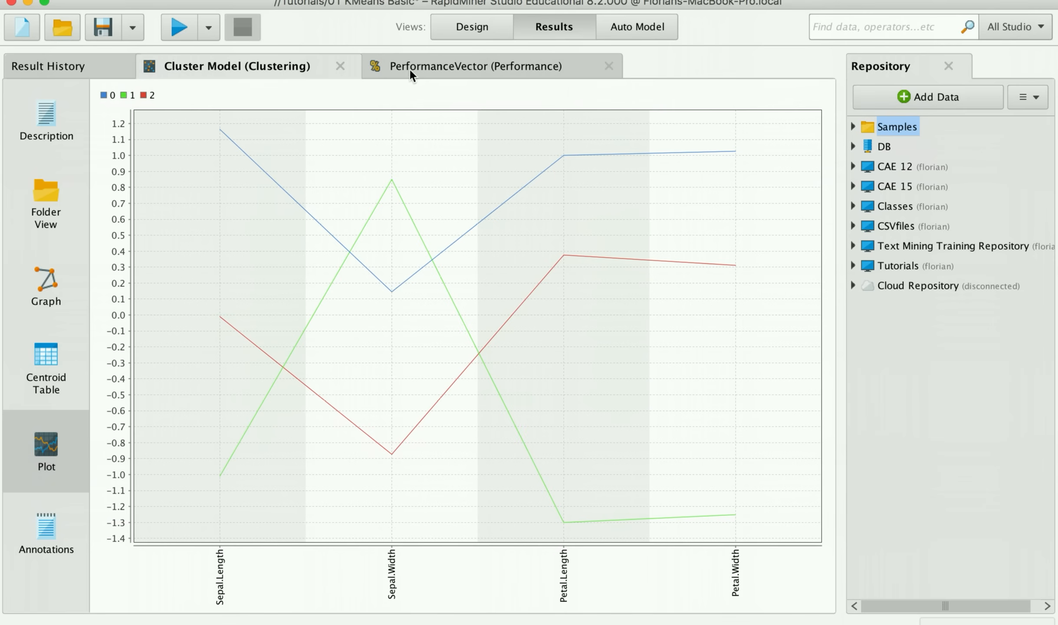
- Connect the Performance operator's example set output to the third process result port and run the process
left_click(468, 31)
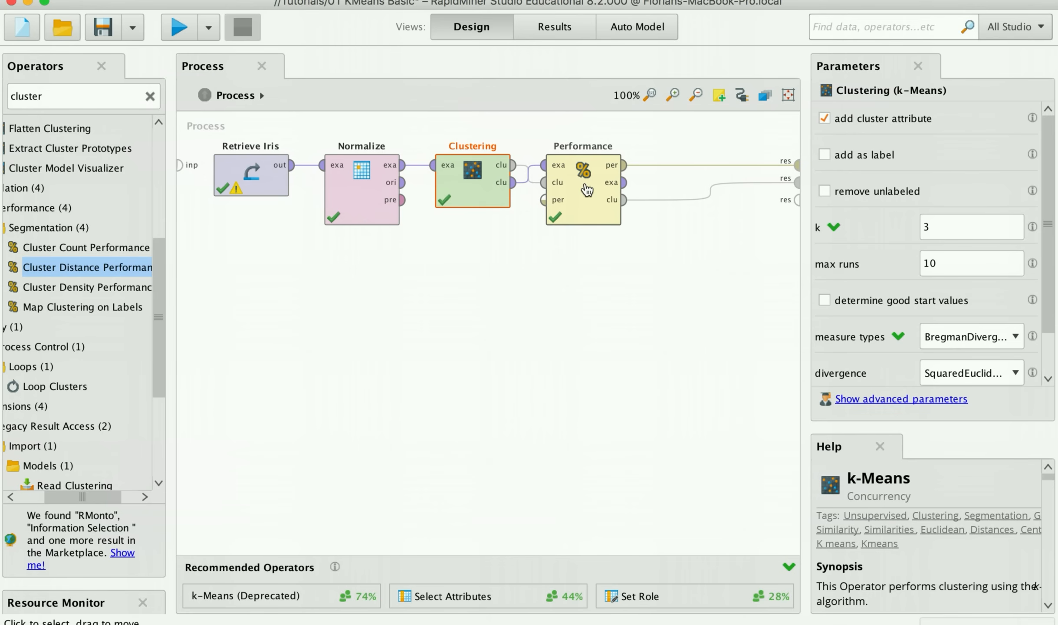
mouse_move(622, 183)
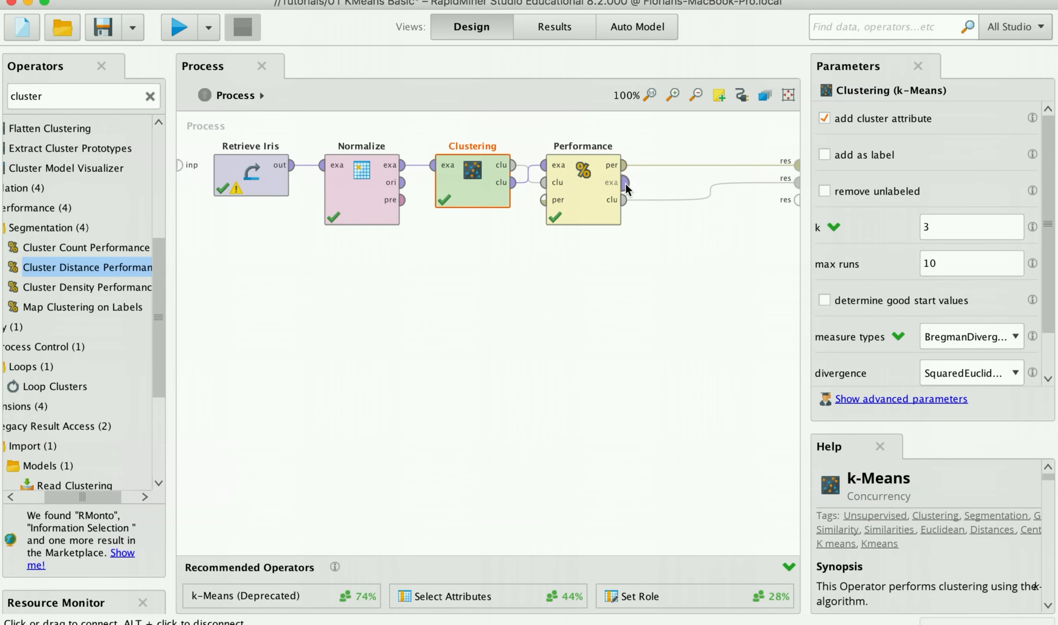
left_click(625, 183)
left_click(795, 201)
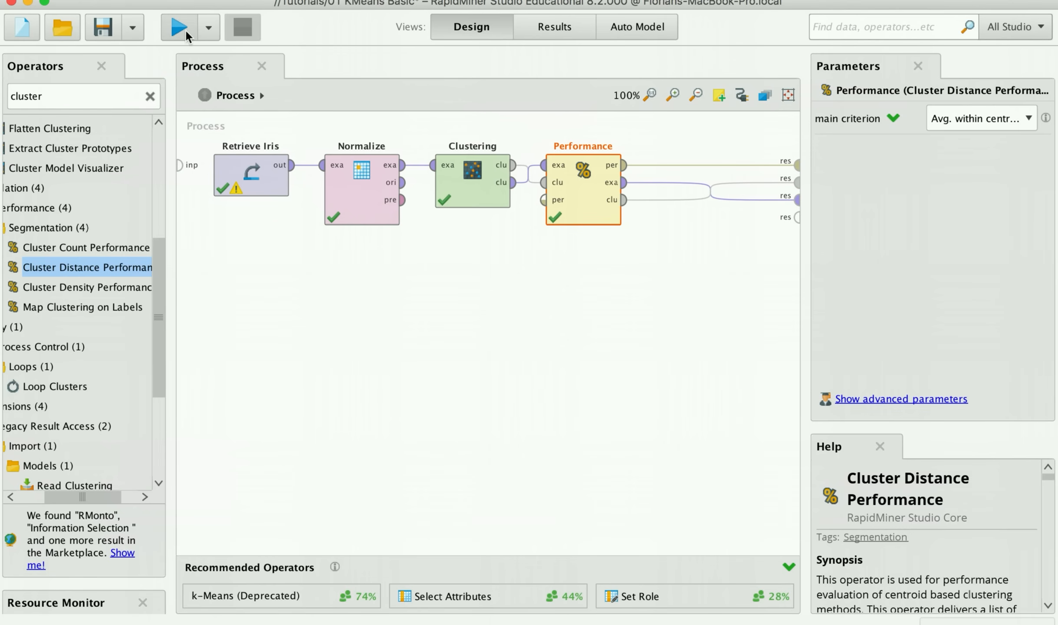
left_click(179, 28)
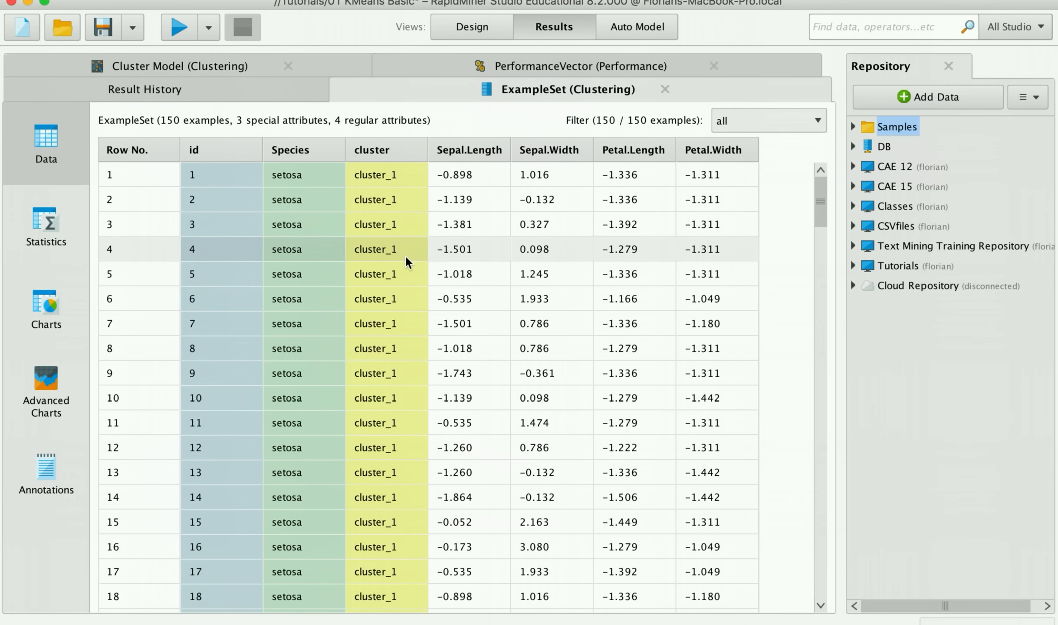
- Review the clustered example set, comparing each row's species with its assigned cluster, and open the result history
scroll(491, 287, "down", 1)
scroll(490, 287, "down", 7)
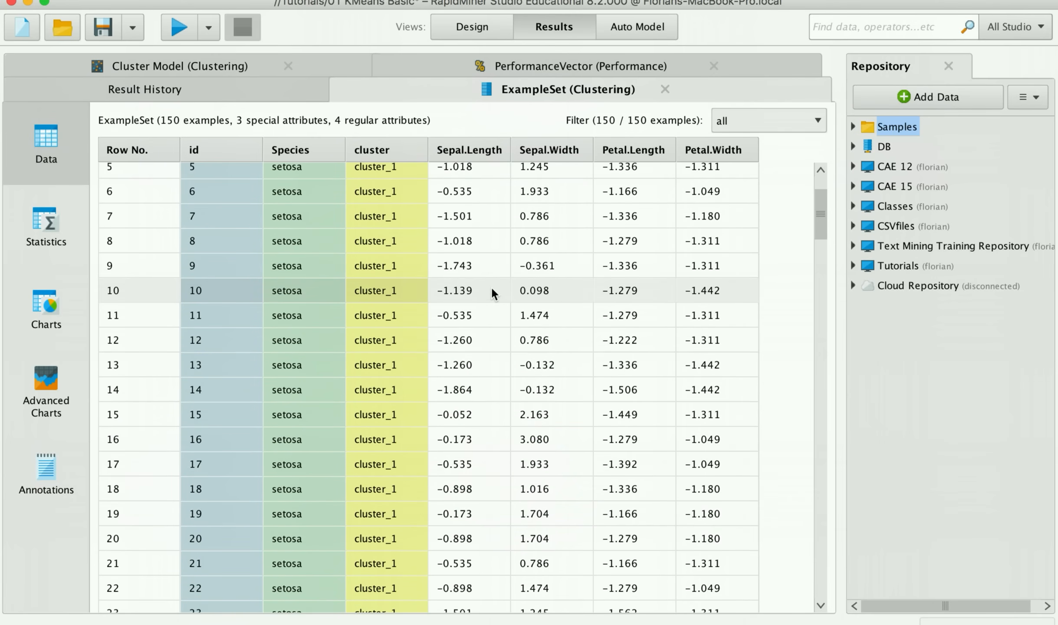
scroll(488, 280, "down", 2)
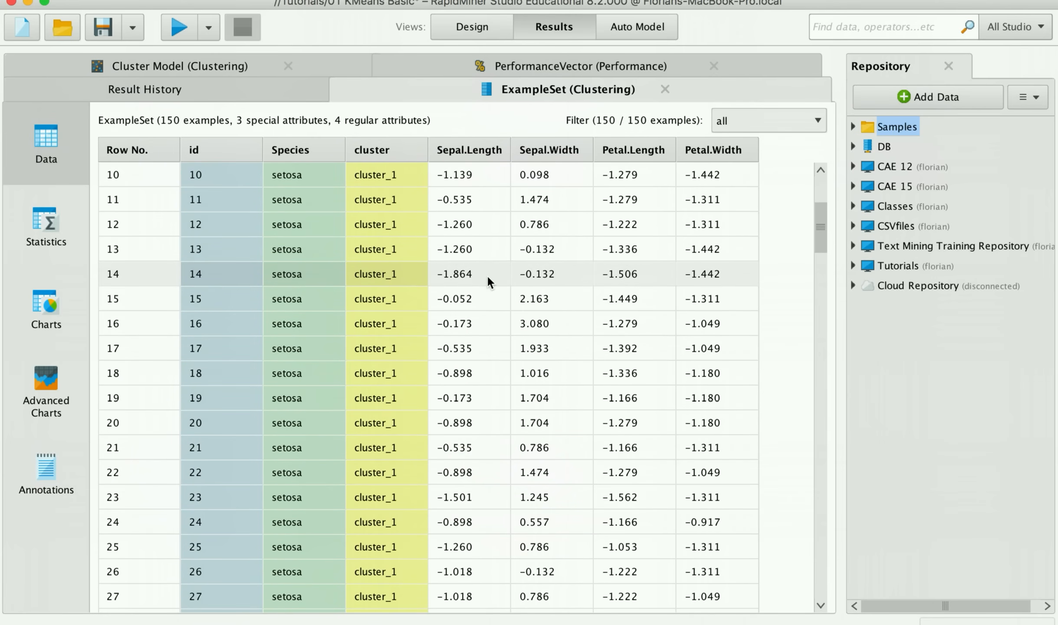
scroll(487, 274, "up", 5)
scroll(487, 270, "up", 4)
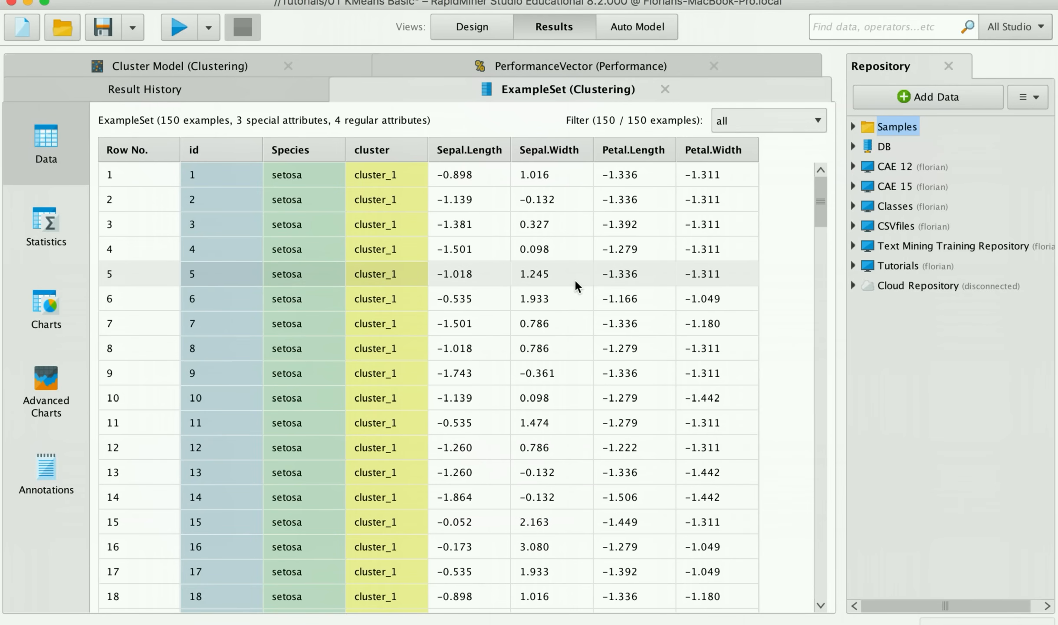
scroll(583, 279, "down", 1)
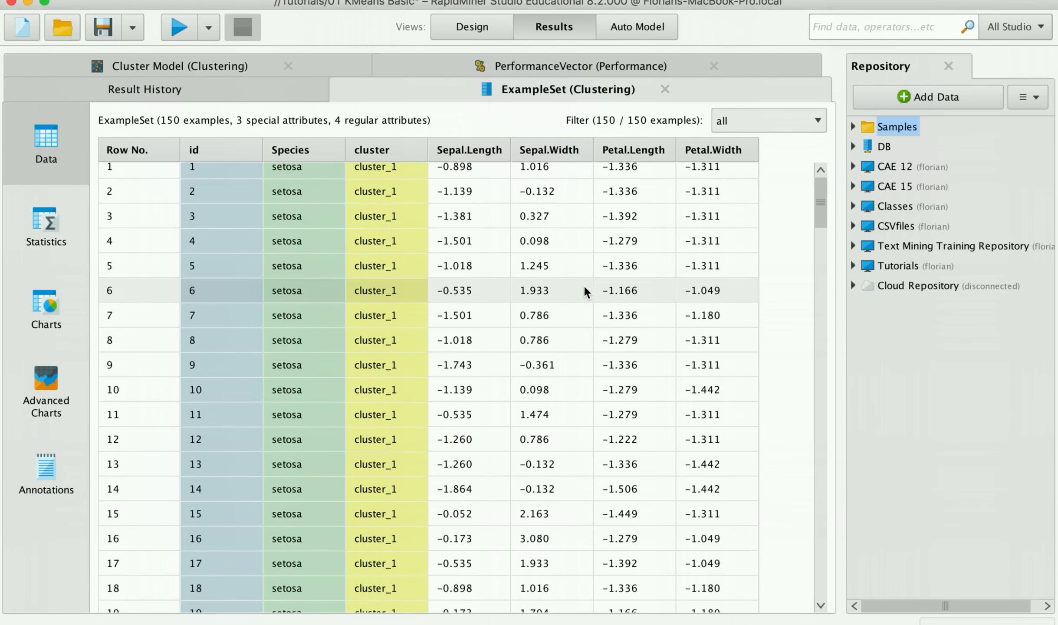
scroll(576, 286, "up", 1)
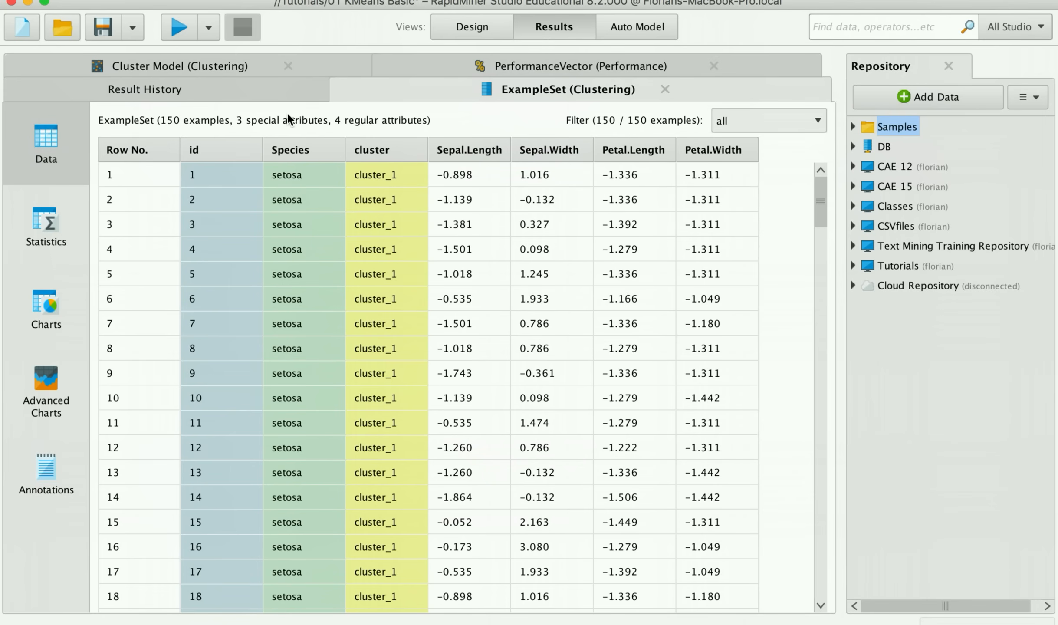
left_click(312, 87)
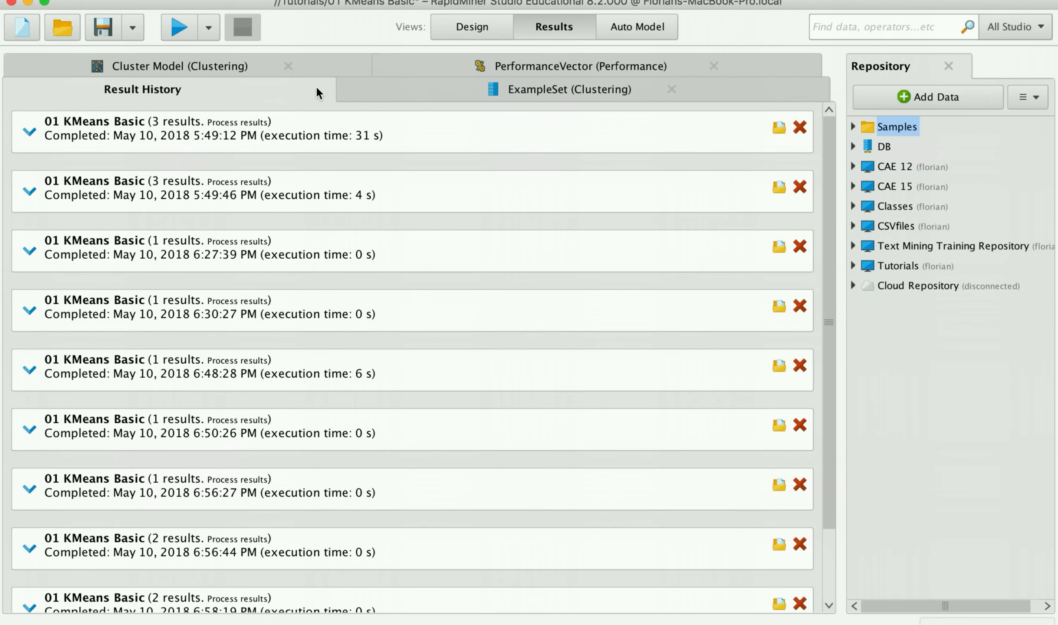
- Return to the process design and review the parameters of the Retrieve Iris and Clustering operators
left_click(456, 28)
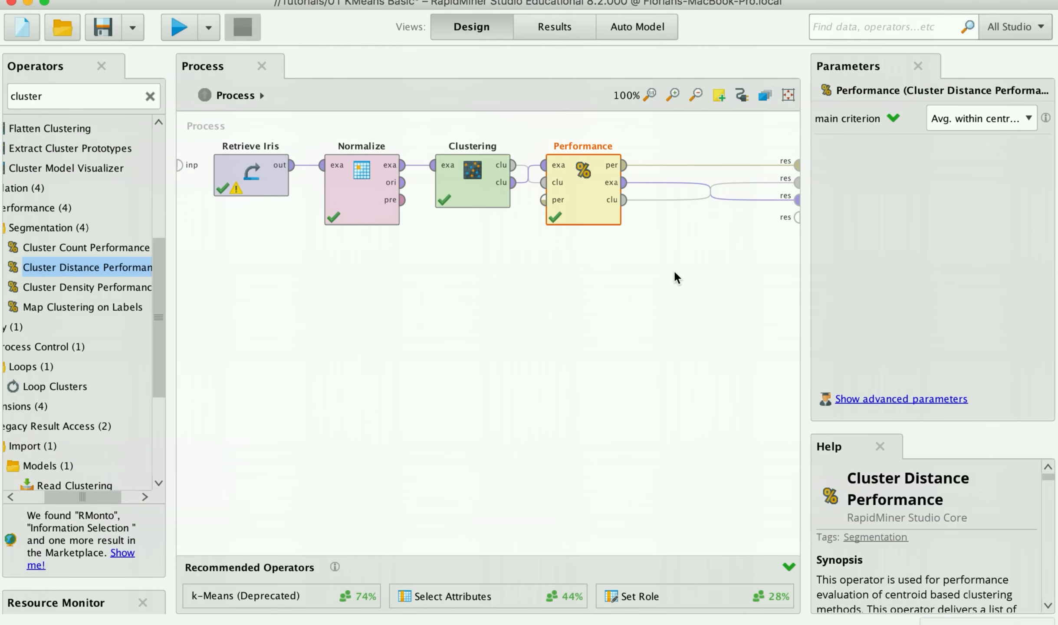
left_click(251, 181)
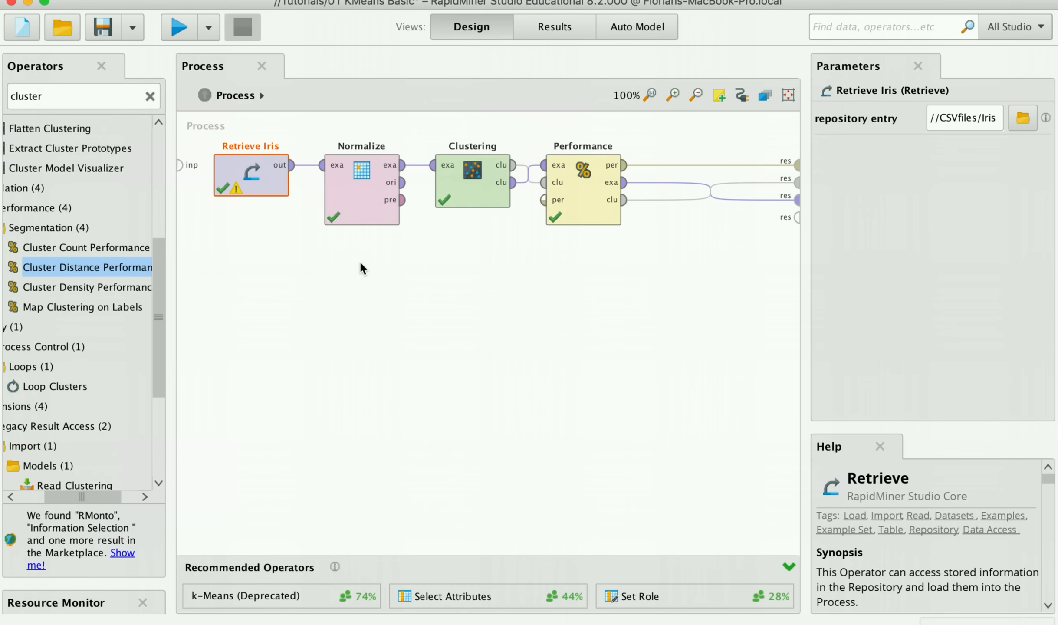
left_click(473, 182)
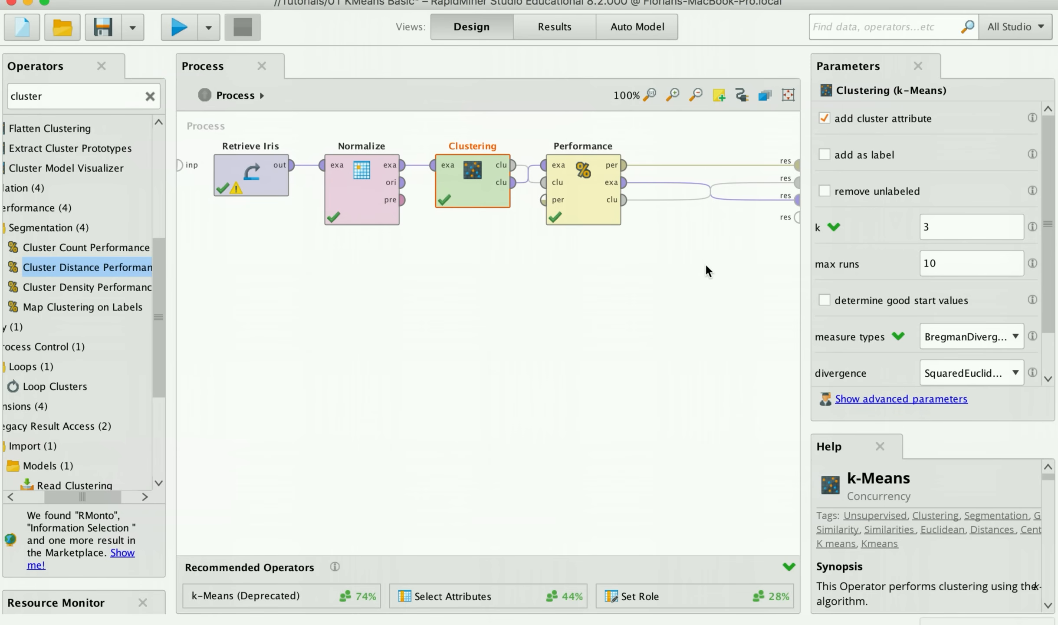
left_click(734, 274)
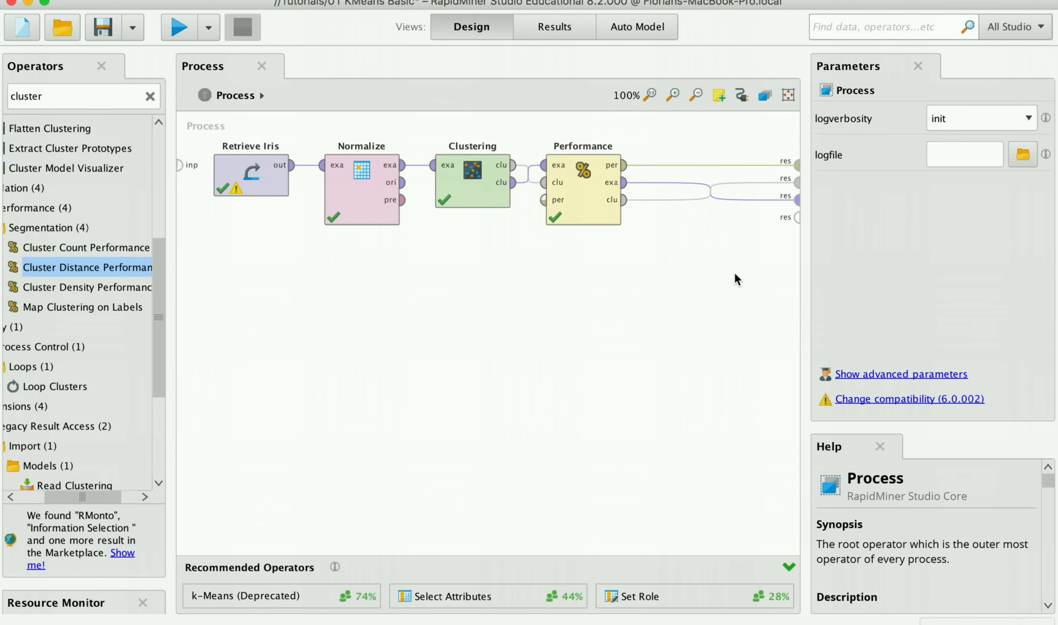
key("ctrl+Up")
left_click(705, 252)
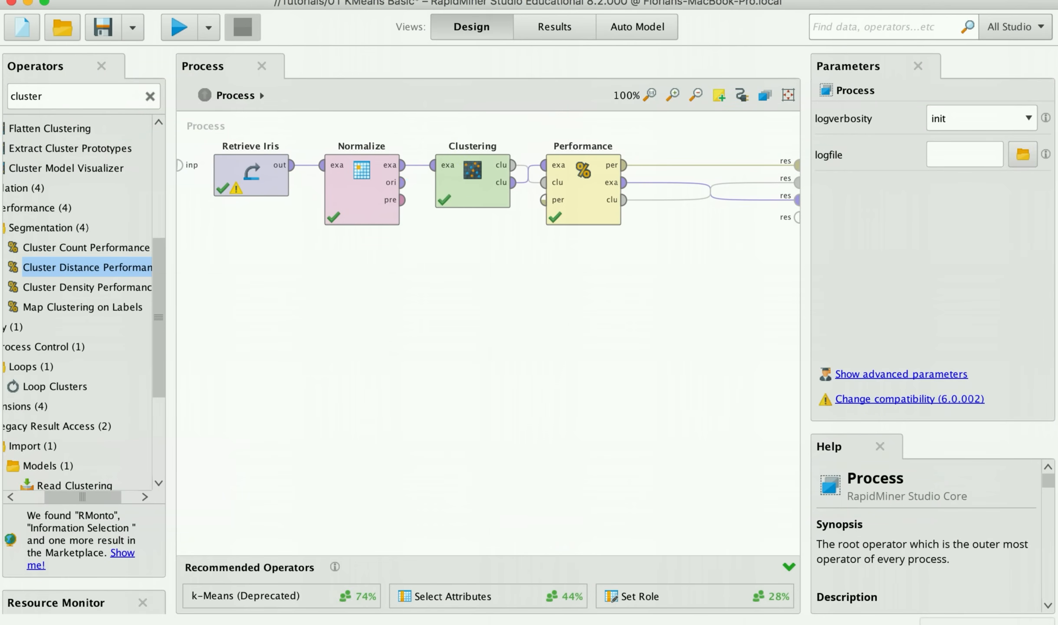